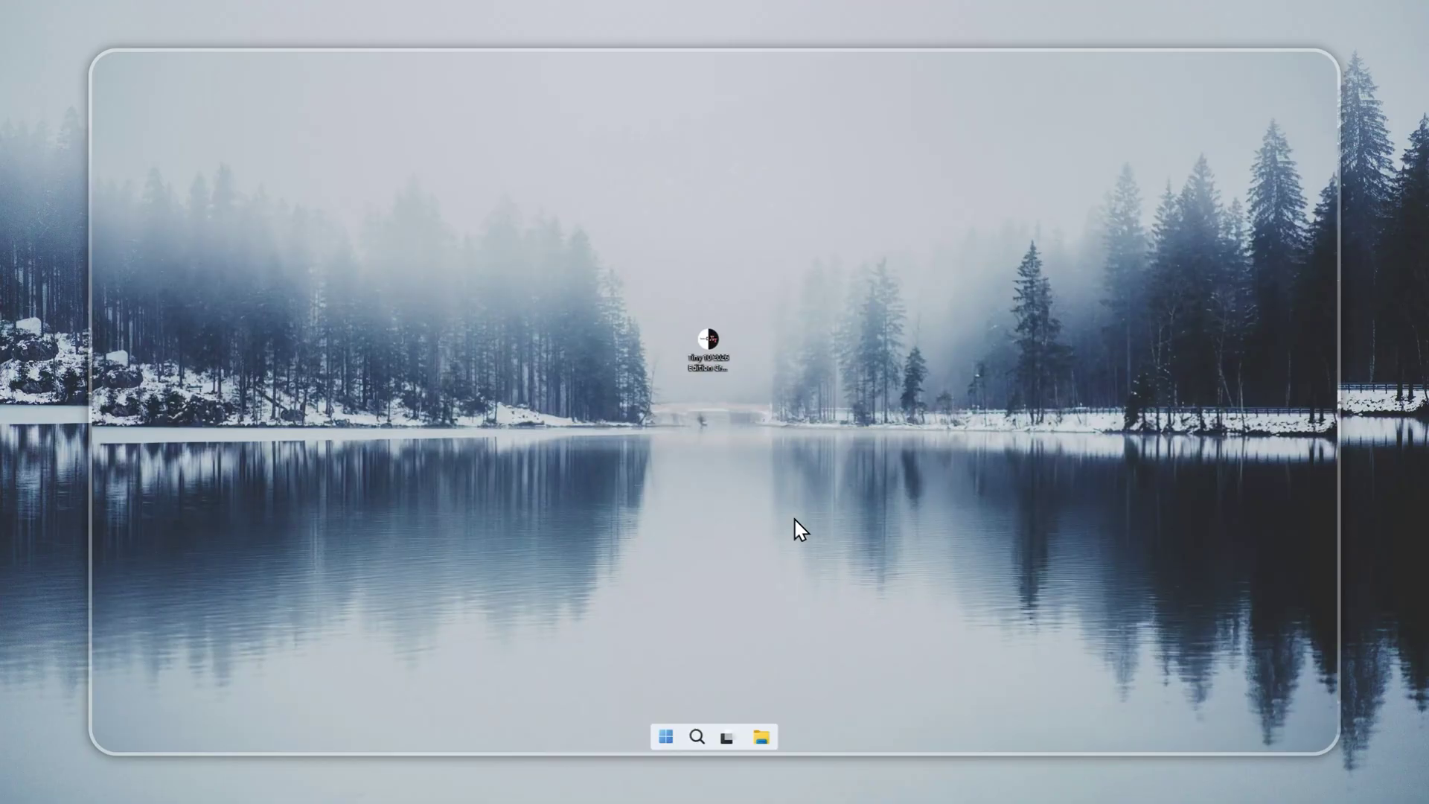
Launch Tiny10 Creator and build the Tiny 10 2026 Edition package with Rufus.exe, Zeno.exe and the ISO
click(697, 347)
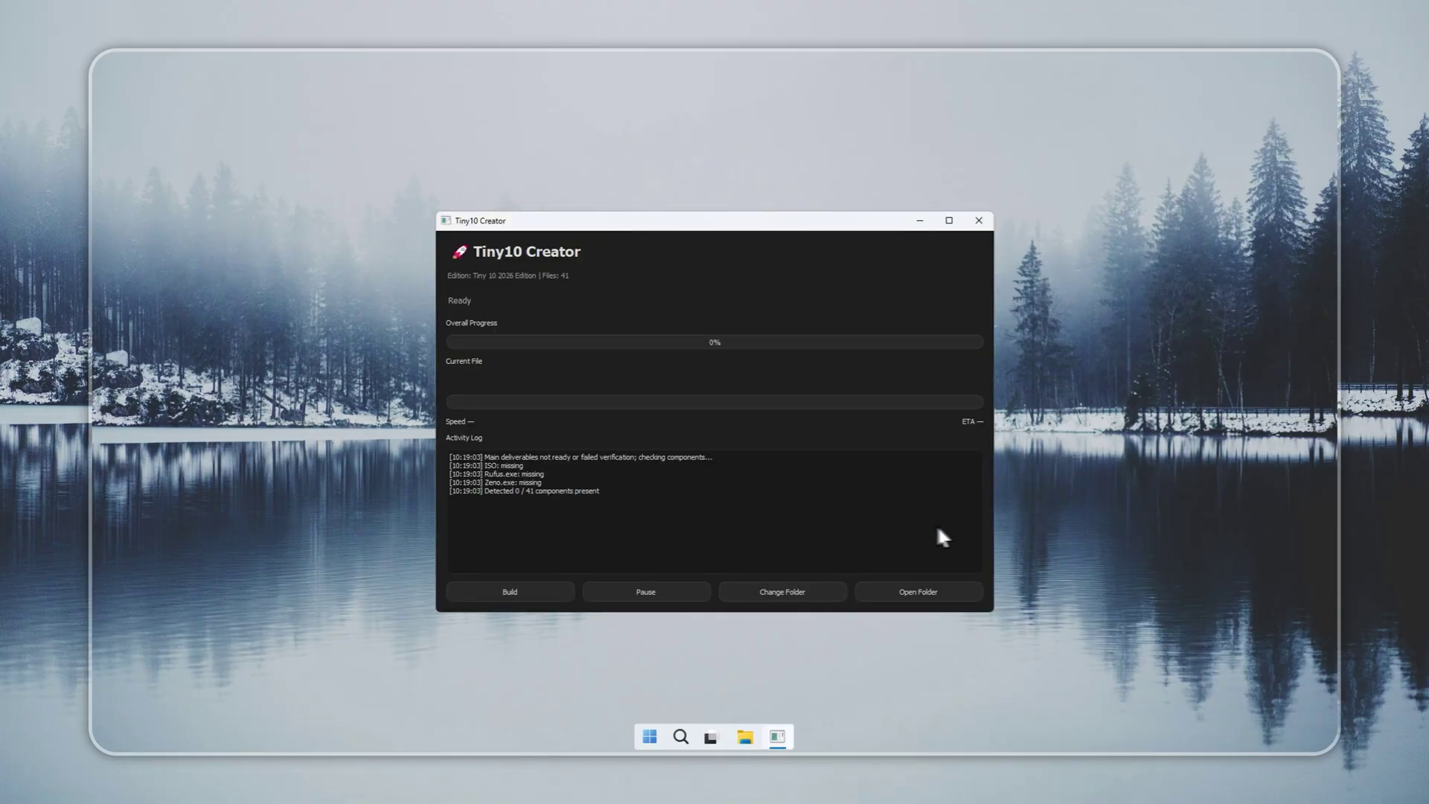
click(517, 583)
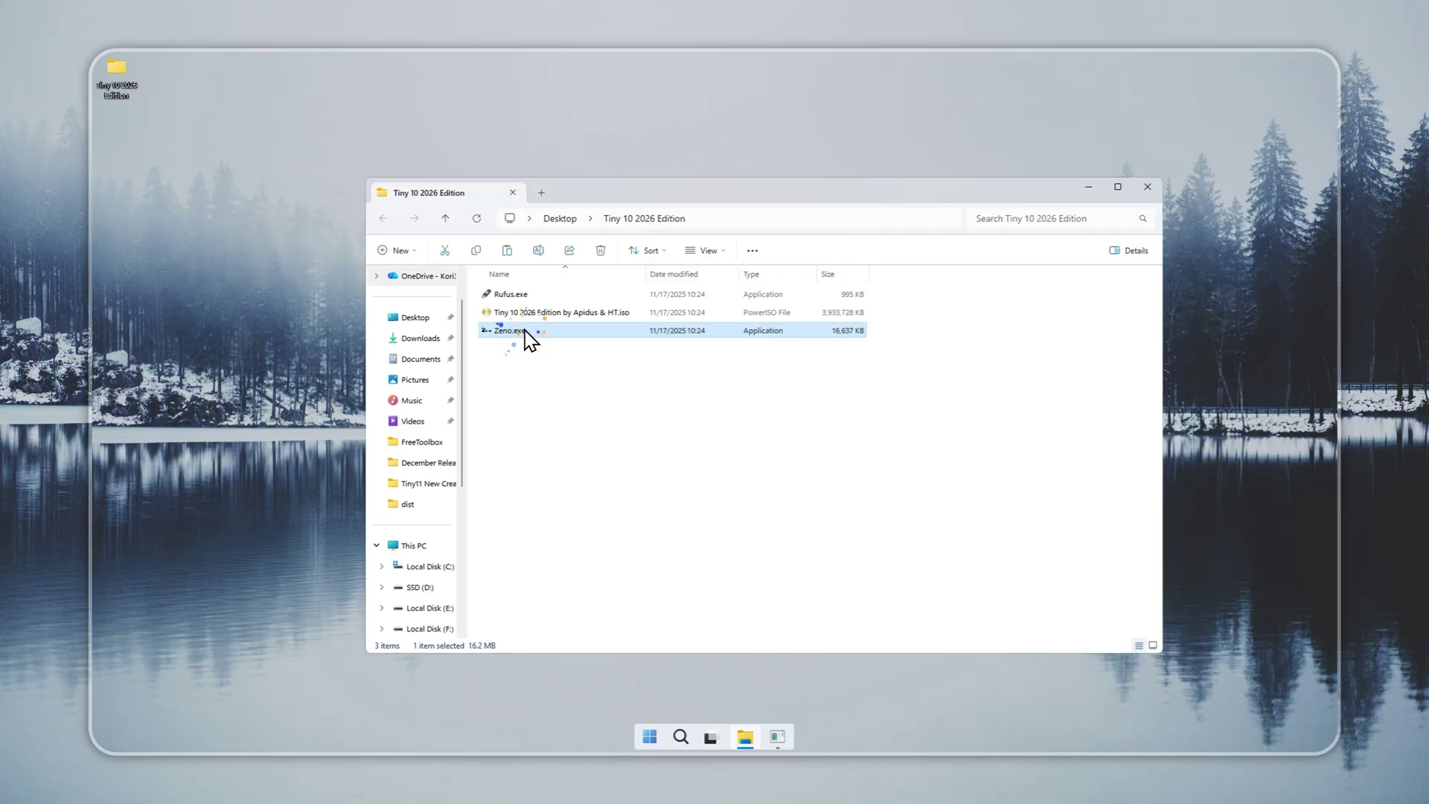
Load the Tiny 10 ISO from the desktop Tiny 10 2026 Edition folder into Zeno and start installation
double_click(526, 336)
click(585, 216)
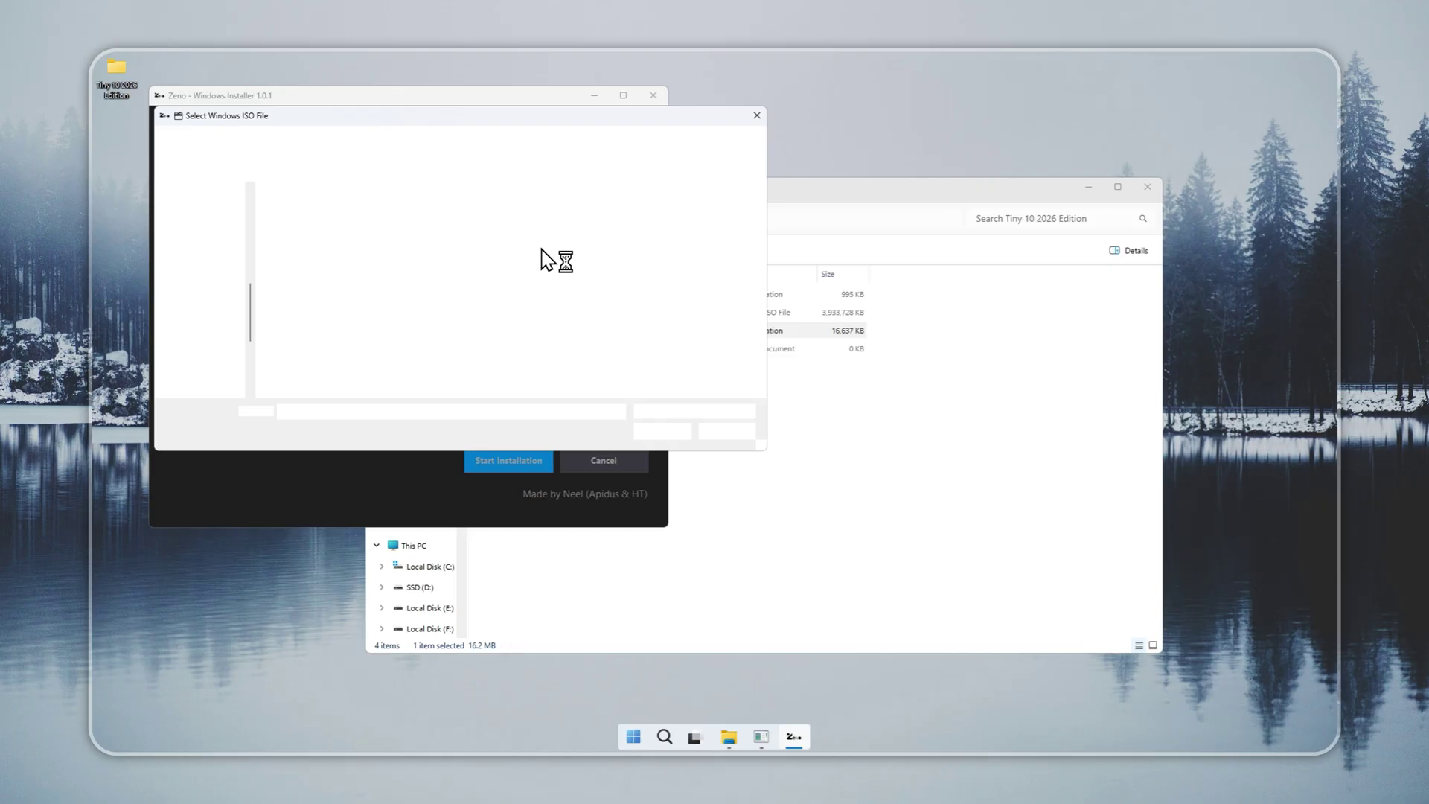
click(201, 279)
double_click(294, 239)
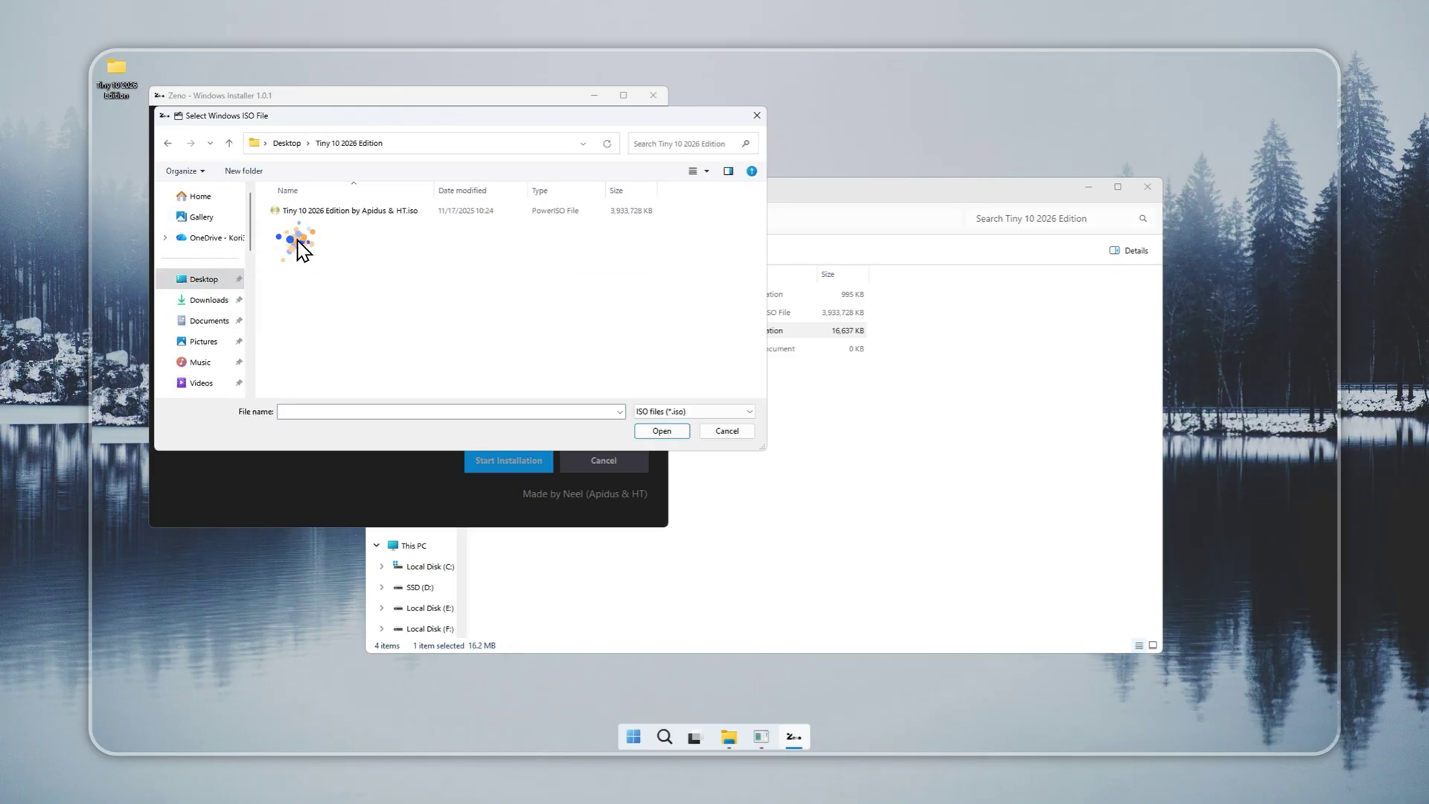
double_click(294, 239)
click(506, 460)
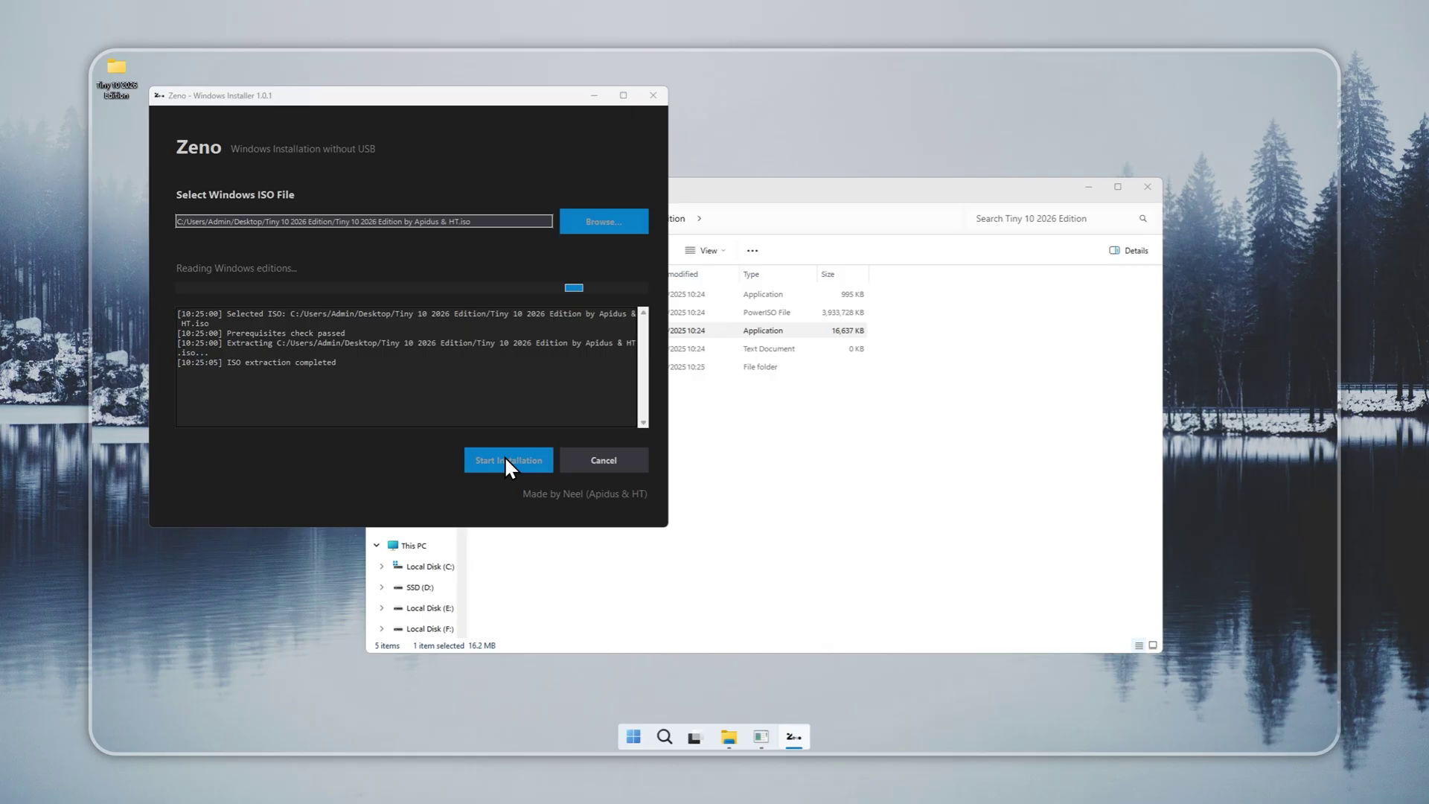
Quick-format Local Disk (E:) as NTFS from This PC, accepting the erase warning
scroll(215, 346, down, 5)
click(187, 276)
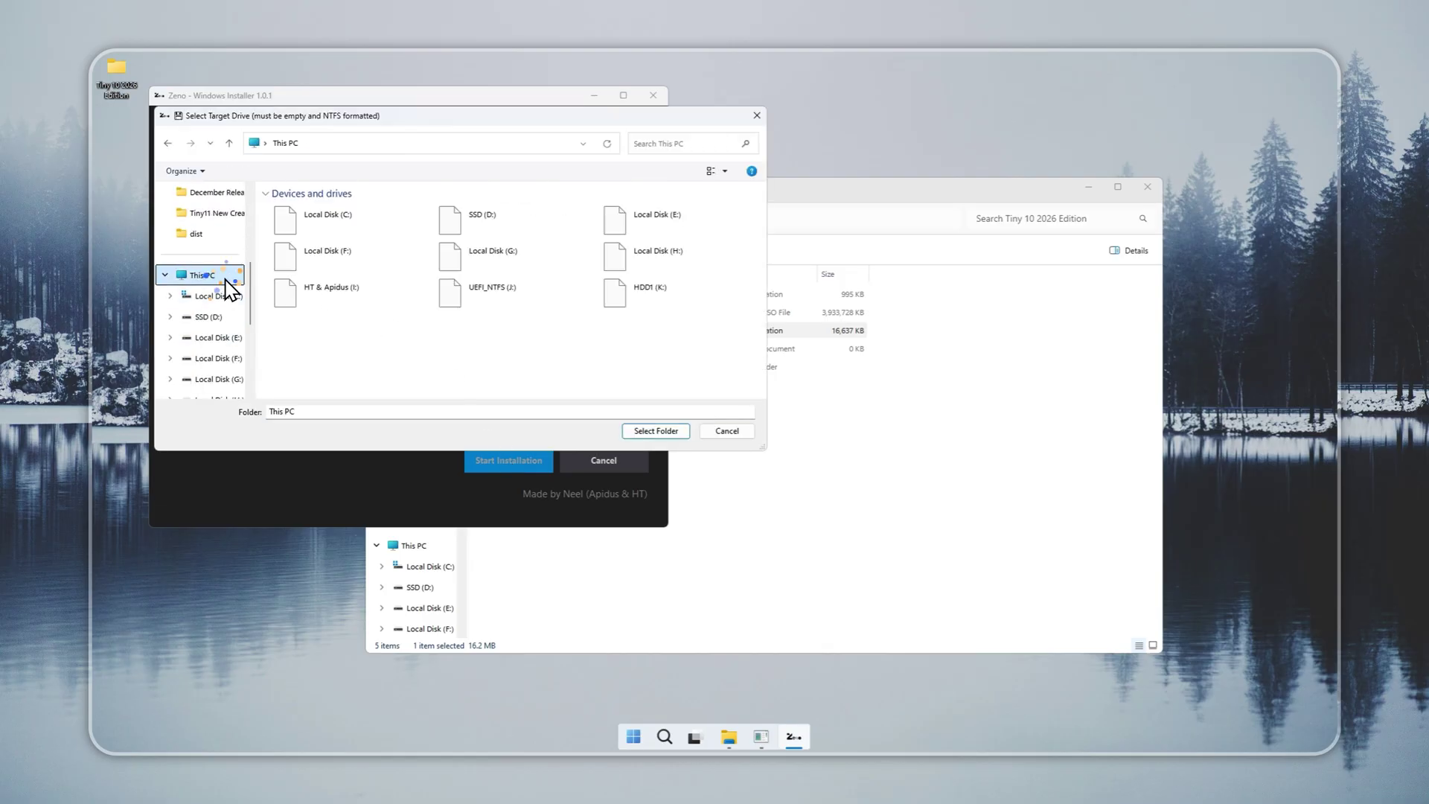
click(658, 227)
right_click(662, 232)
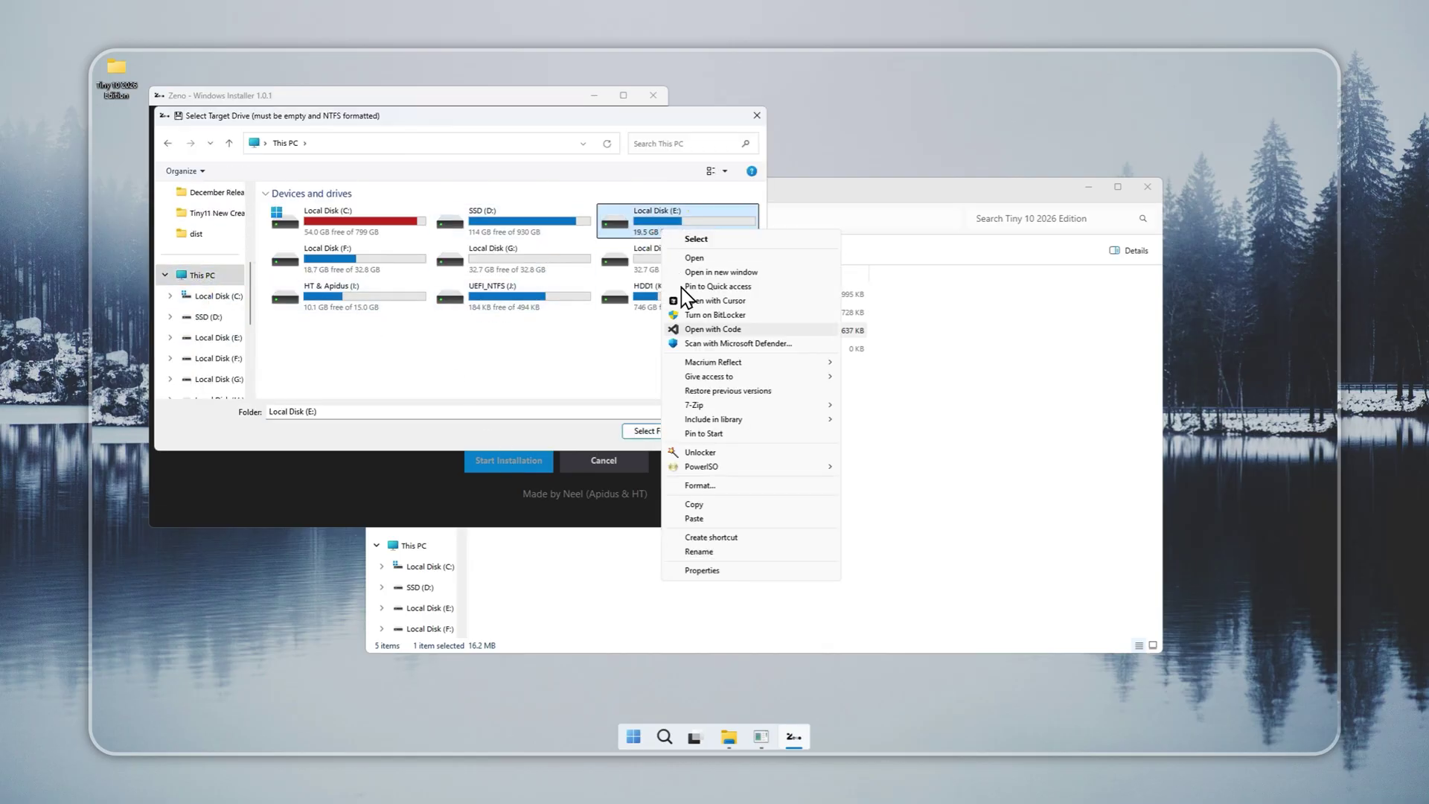
click(716, 470)
click(285, 448)
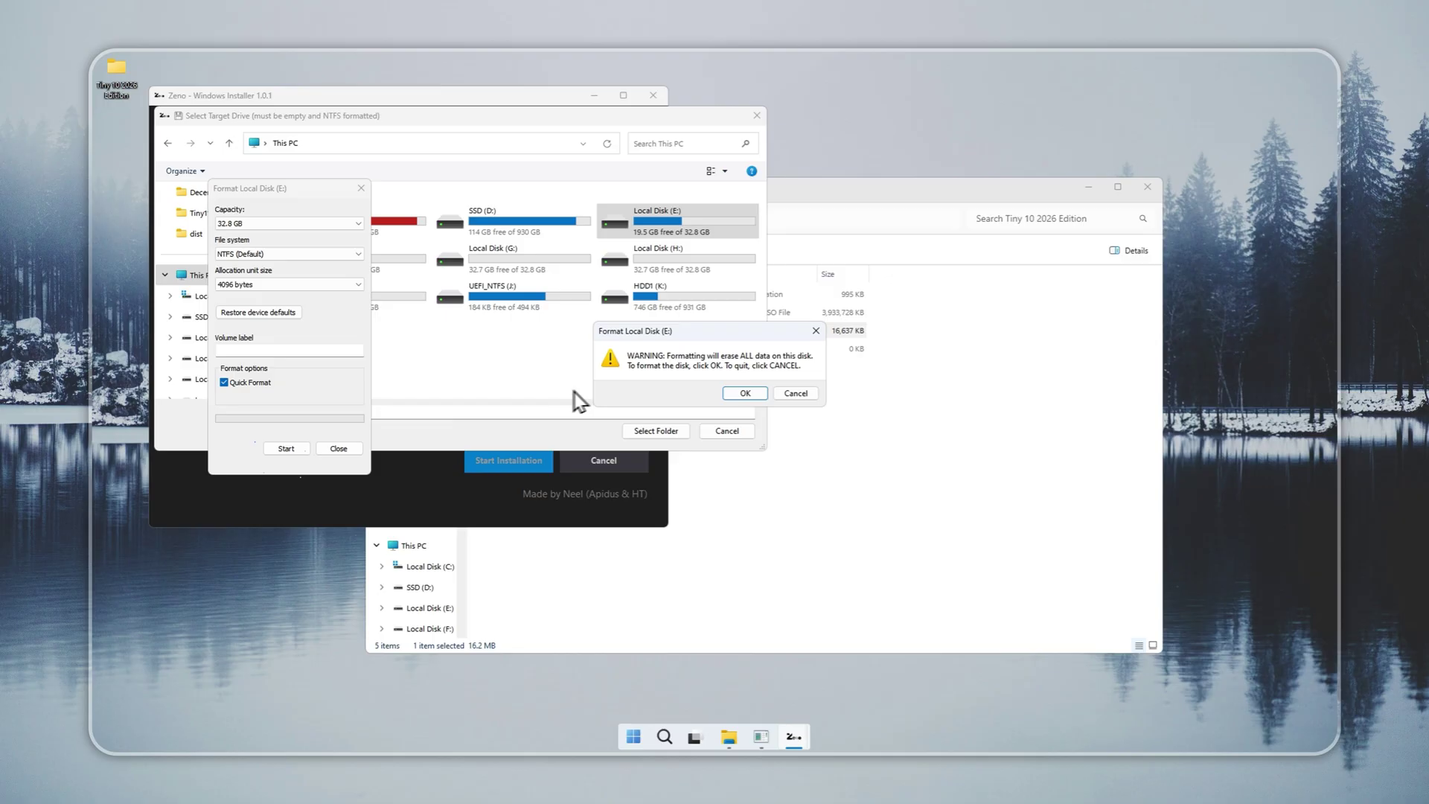
click(733, 392)
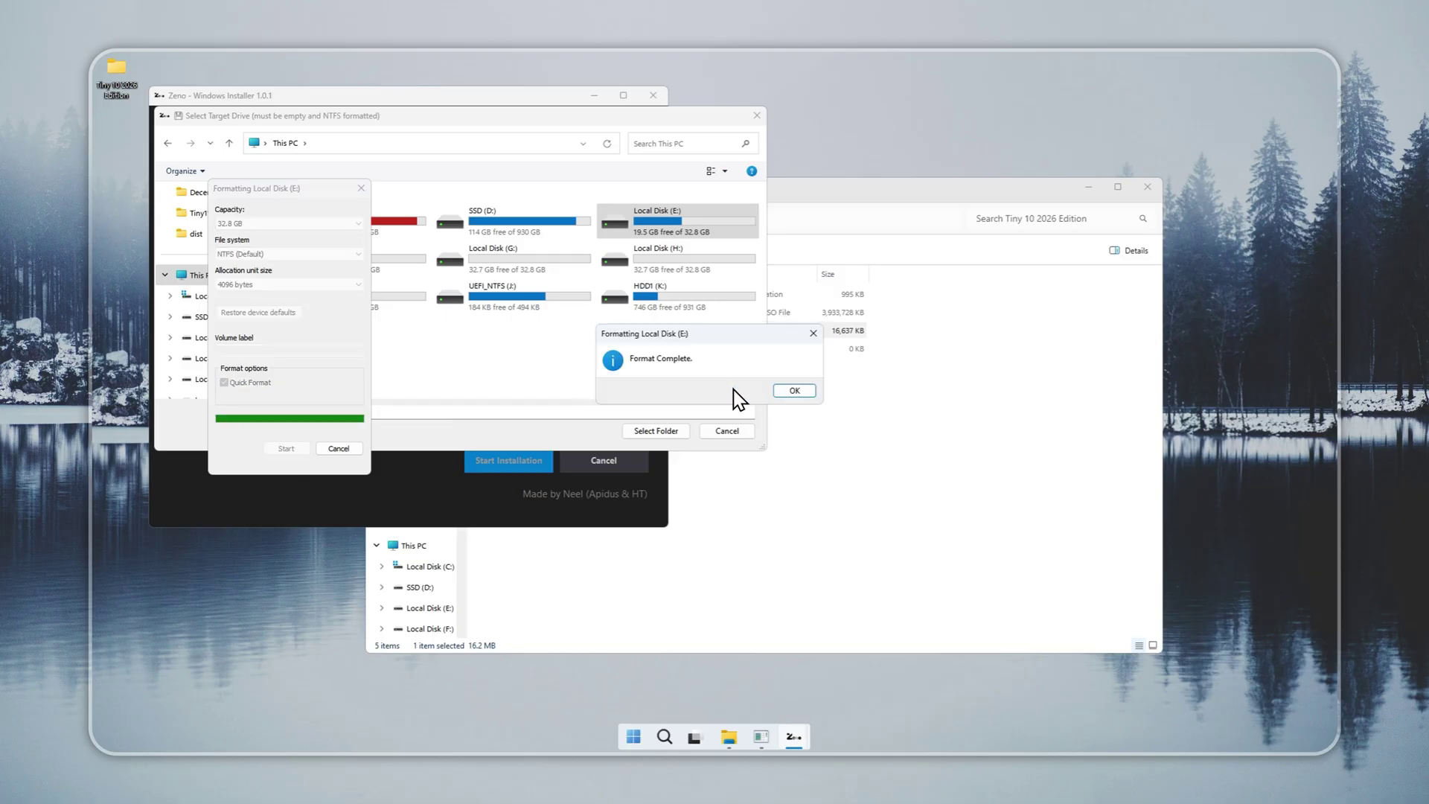
click(788, 392)
Confirm Local Disk (E:) as the target, let DISM apply the image, and dismiss the success message
click(355, 449)
click(655, 431)
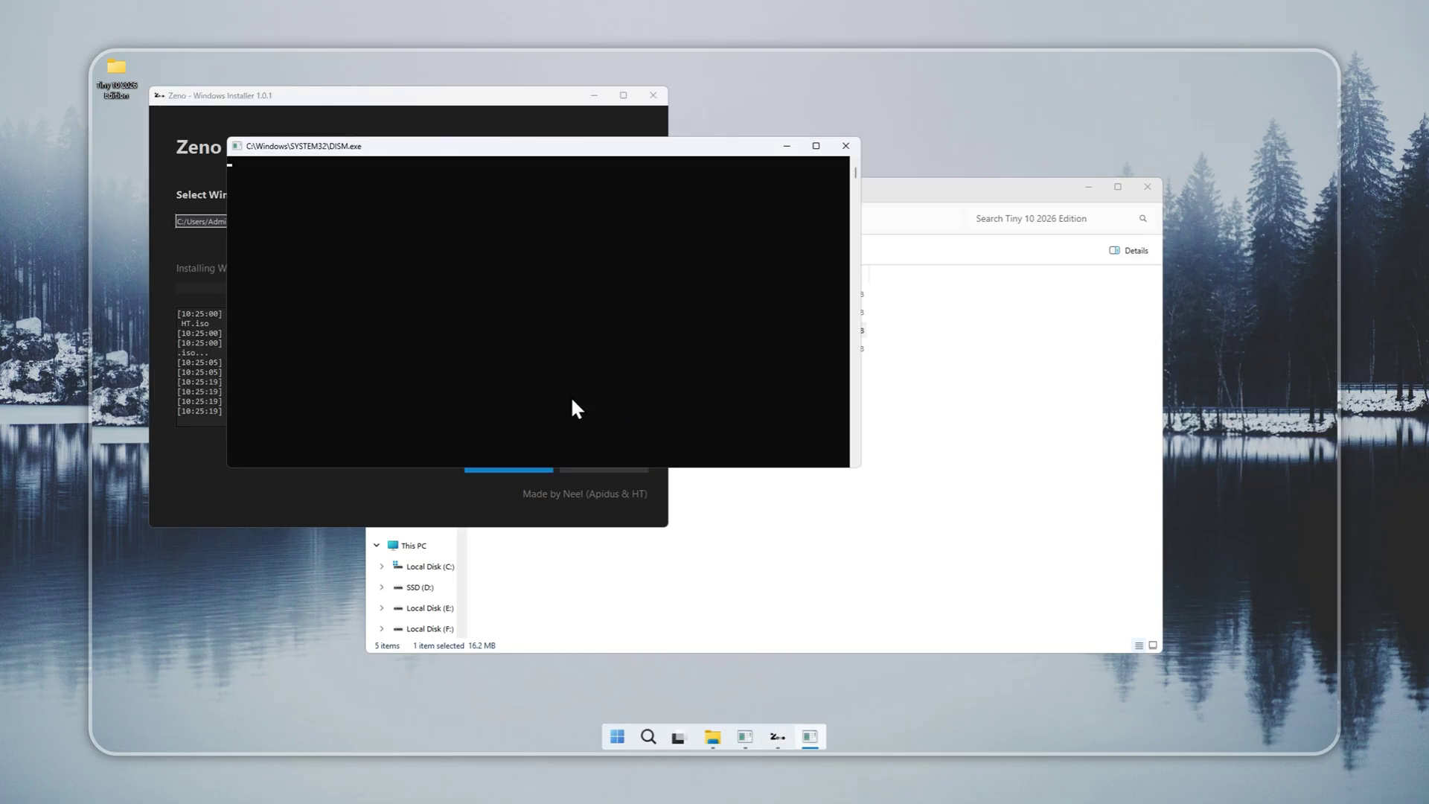
click(459, 489)
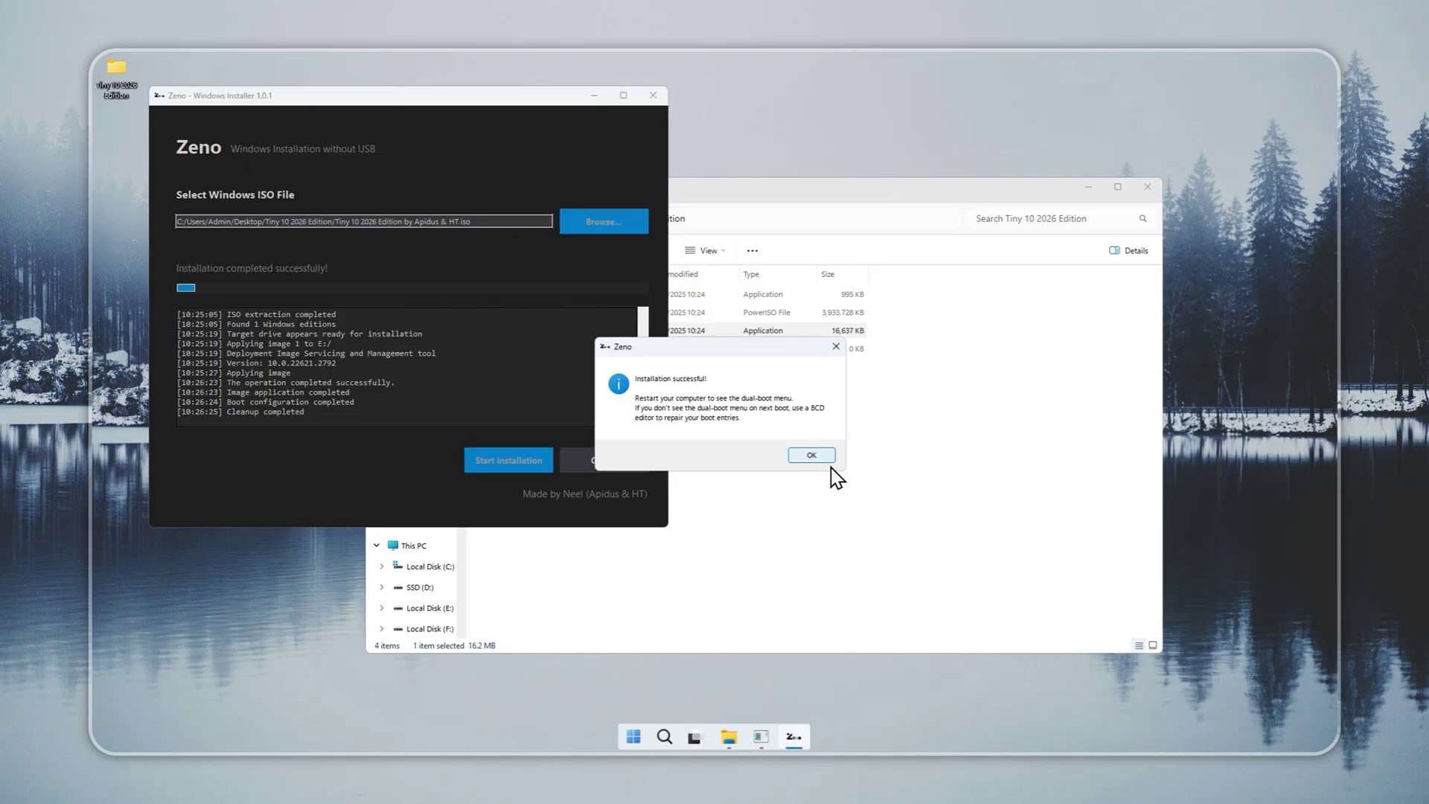
click(813, 455)
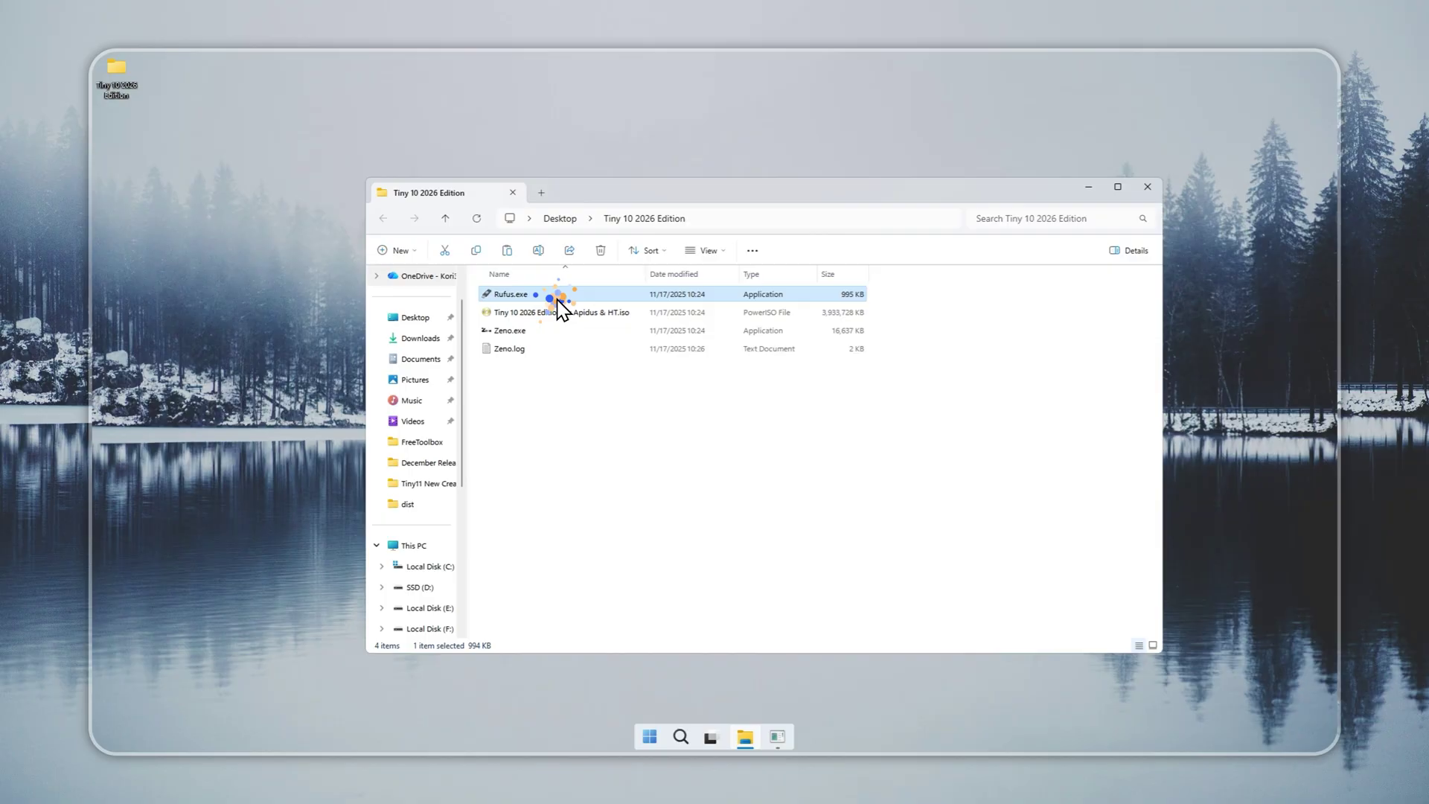
Write the Tiny 10 ISO to the 16GB USB drive with Rufus, accepting the data-destruction warning
double_click(558, 296)
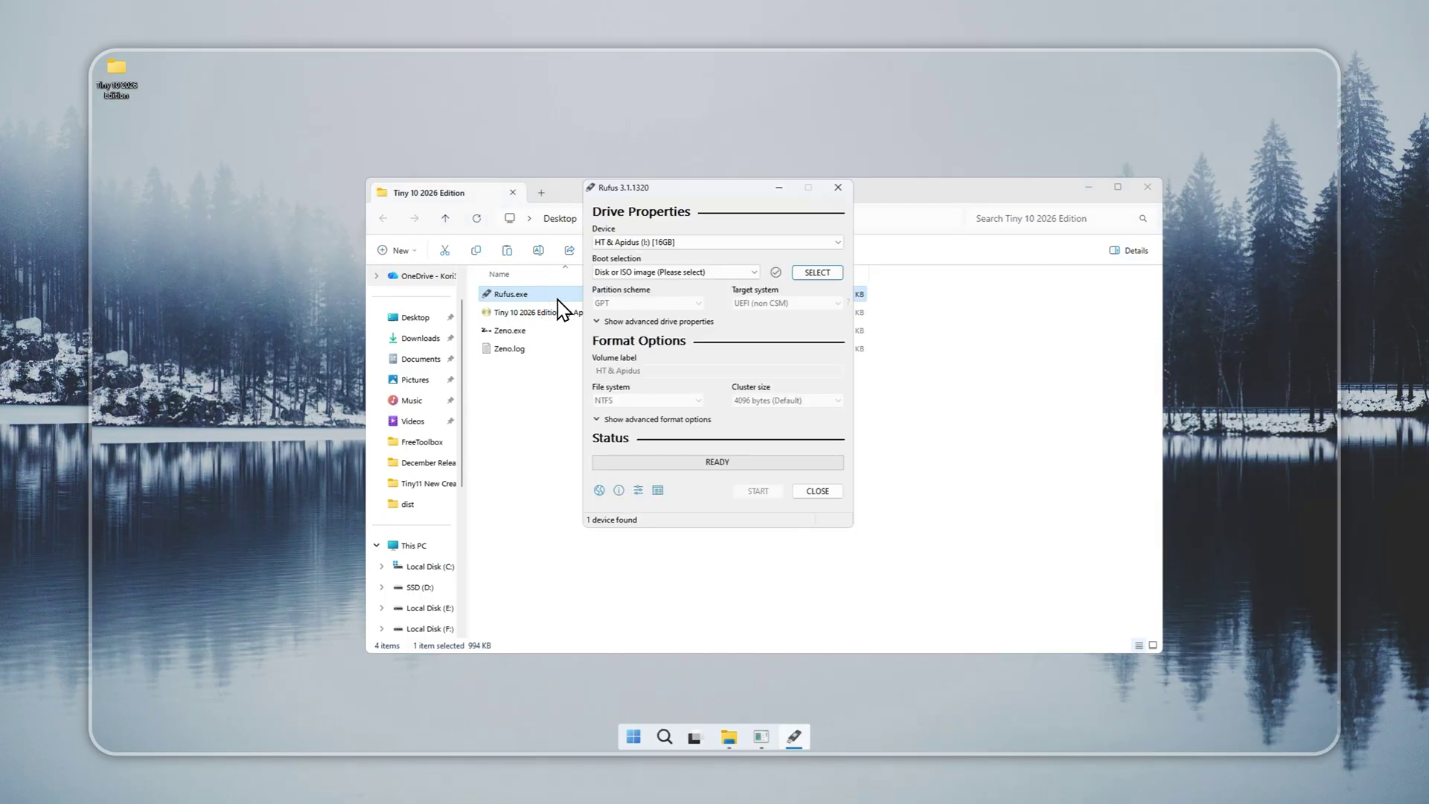
click(826, 274)
double_click(794, 304)
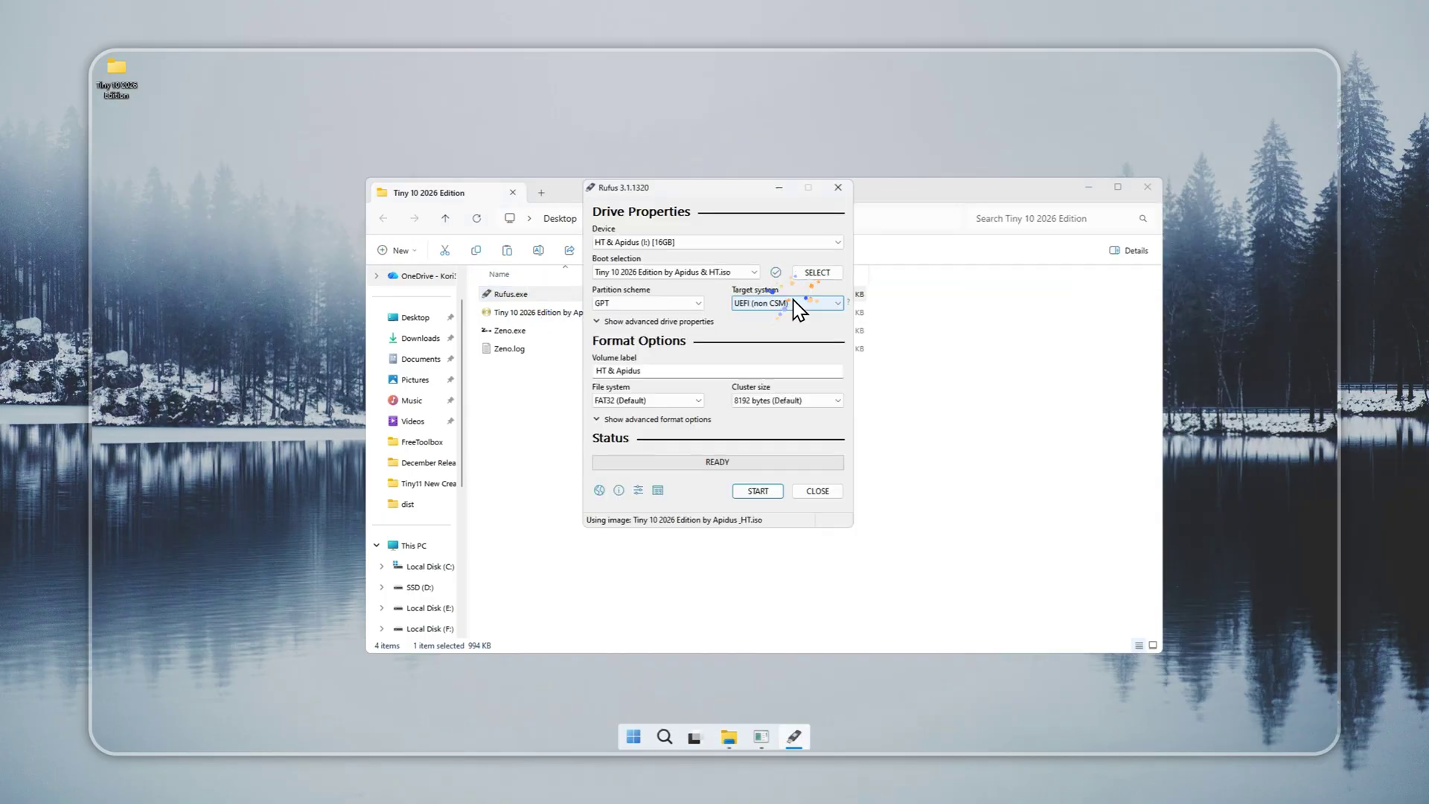
click(756, 489)
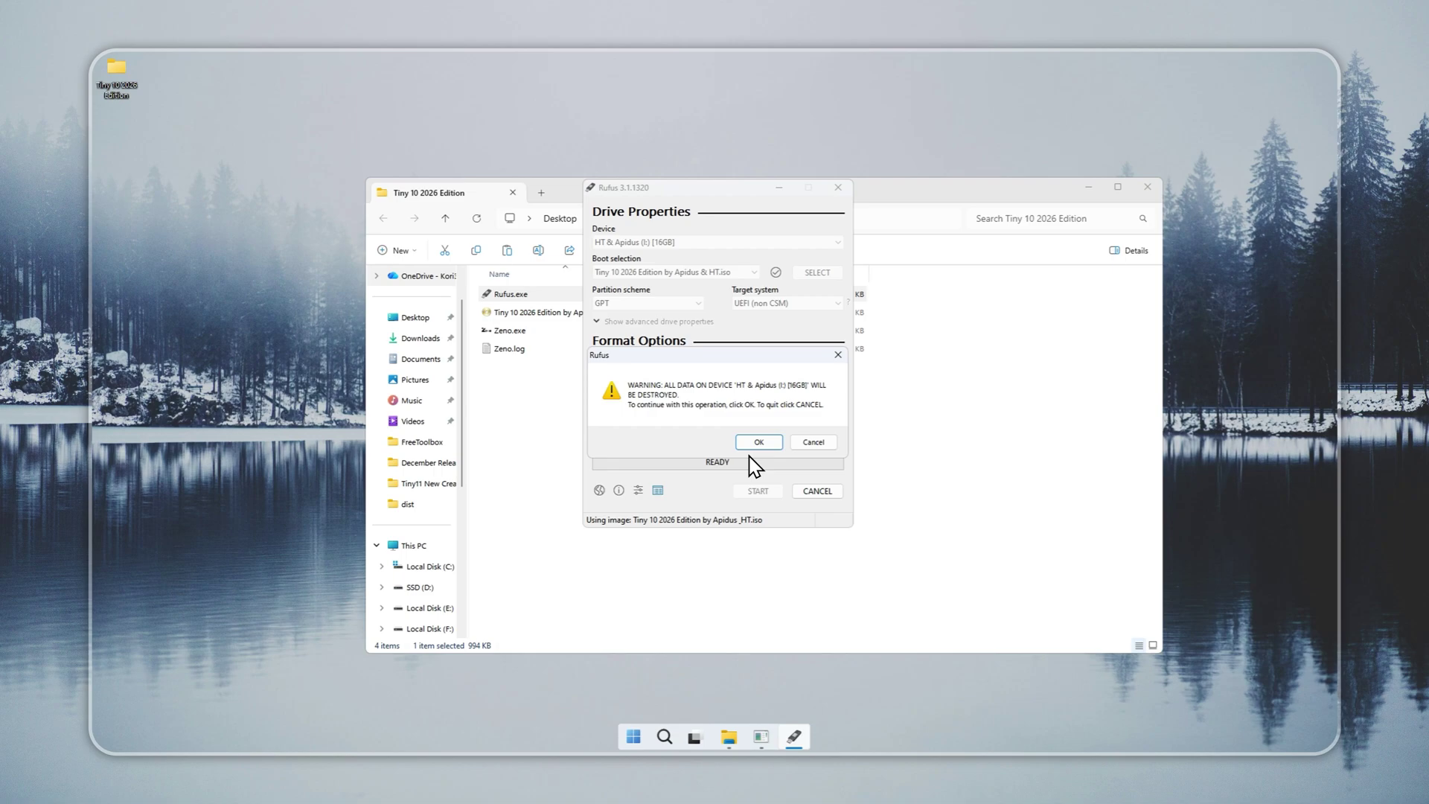
click(754, 443)
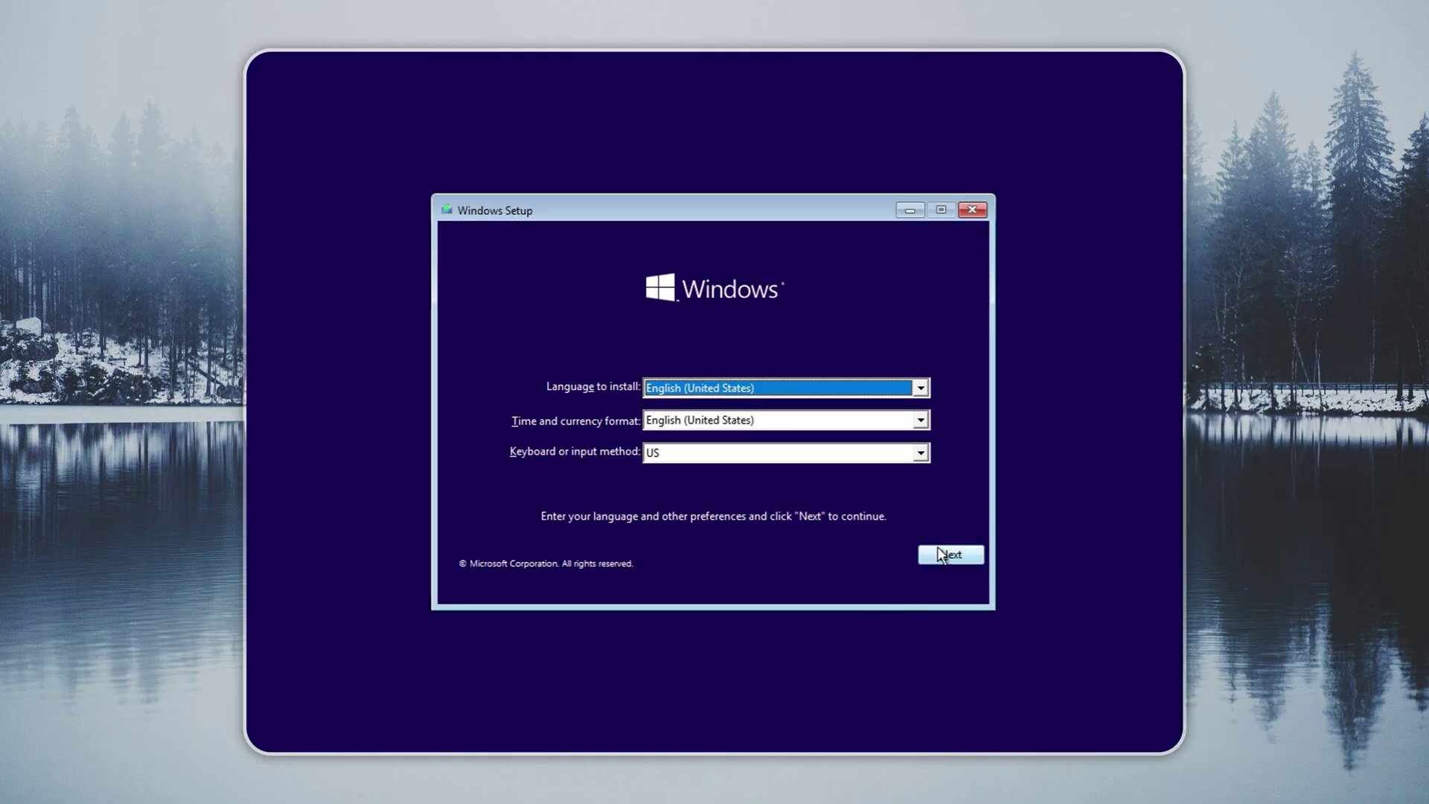
Start Windows Setup with default language, no product key, and the license terms accepted
click(945, 554)
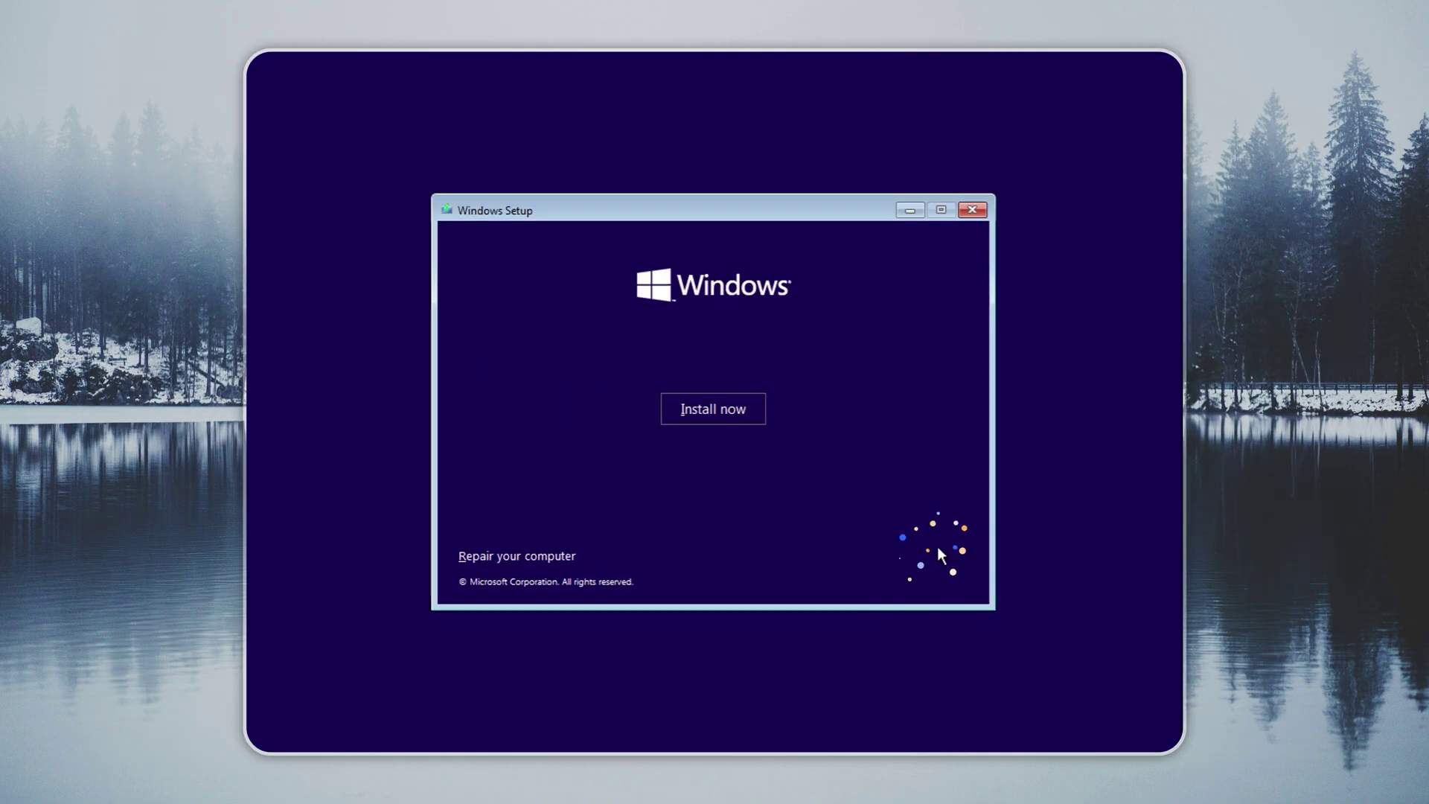
click(687, 406)
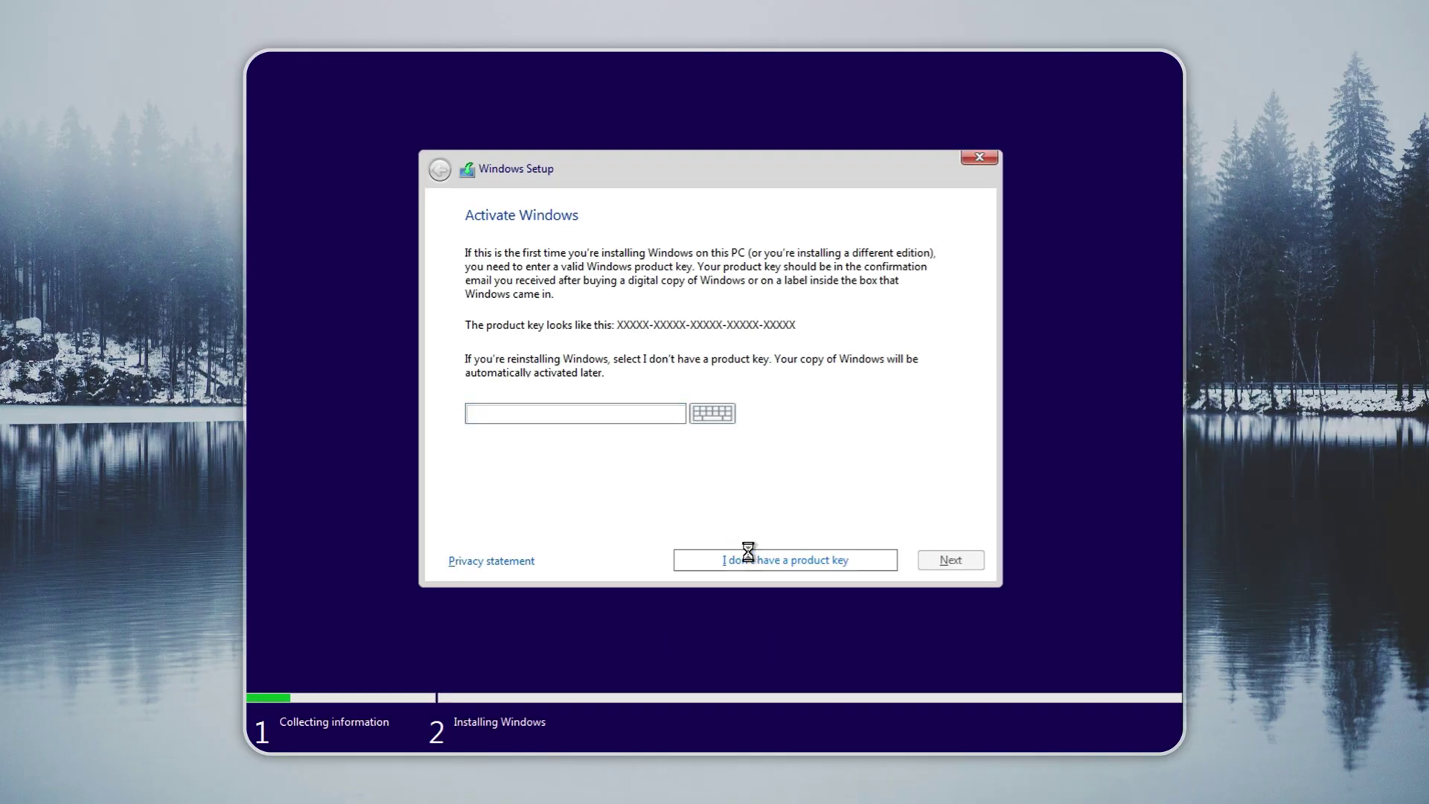
click(748, 558)
click(569, 518)
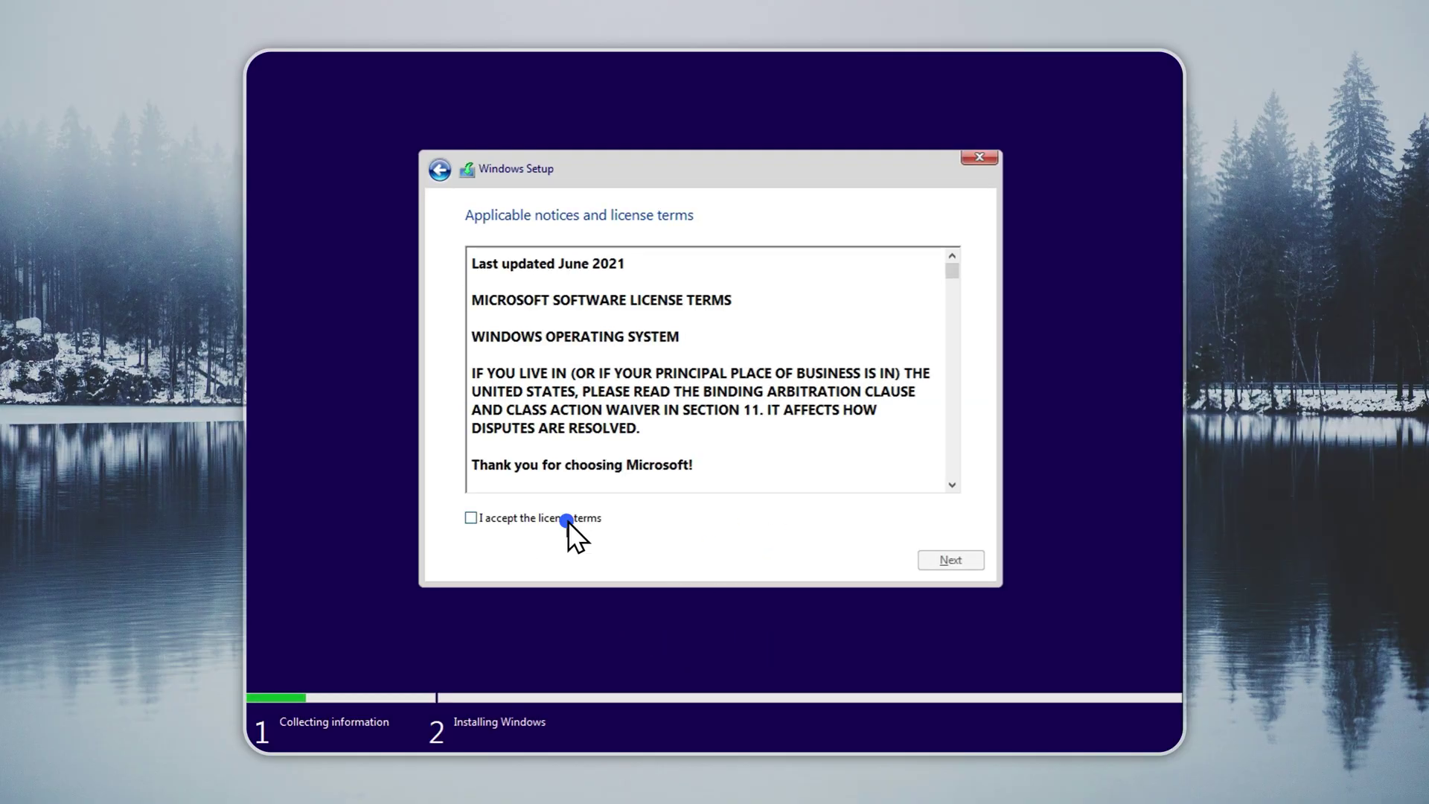
click(949, 560)
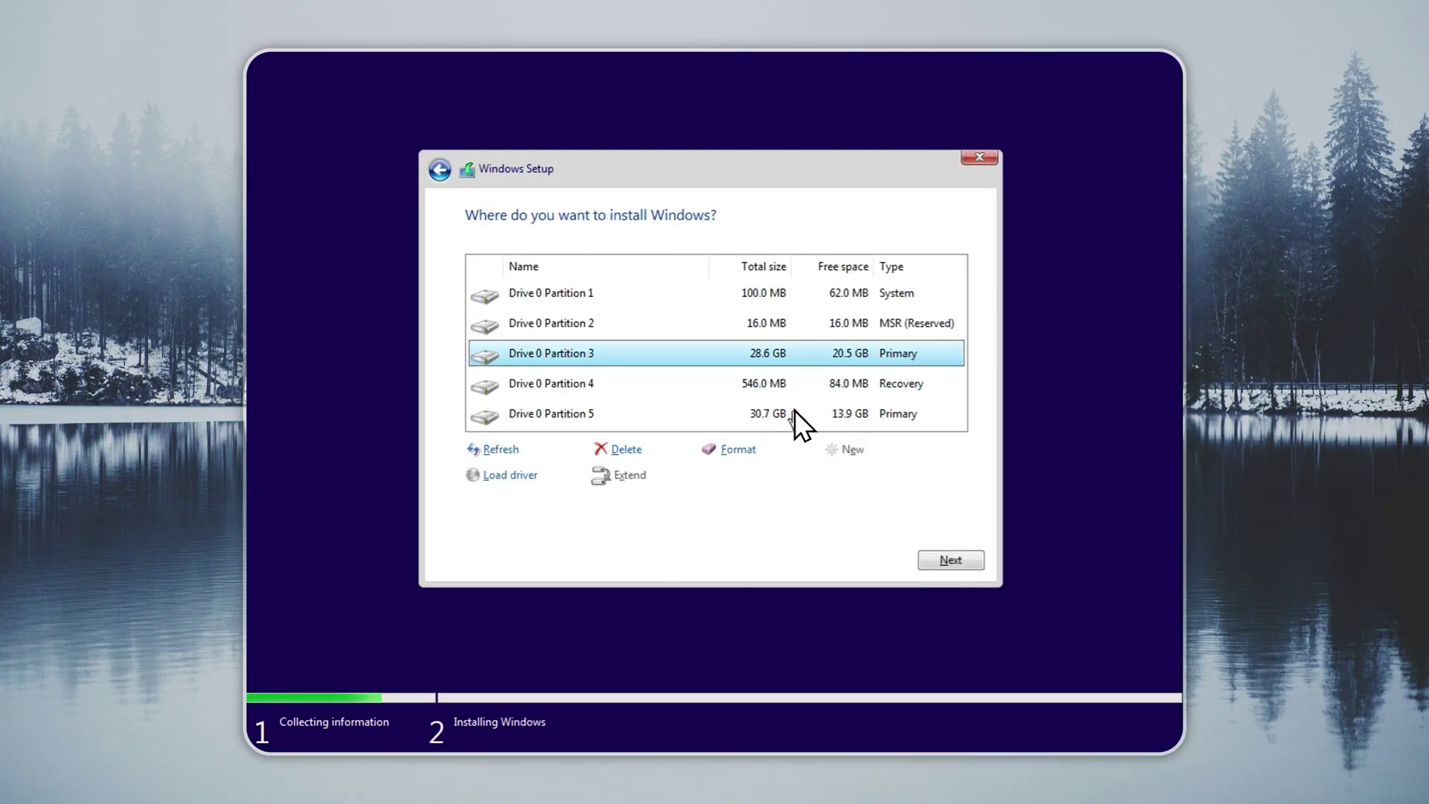
Delete Drive 0 partitions 5, 4 and 3
click(793, 413)
click(626, 449)
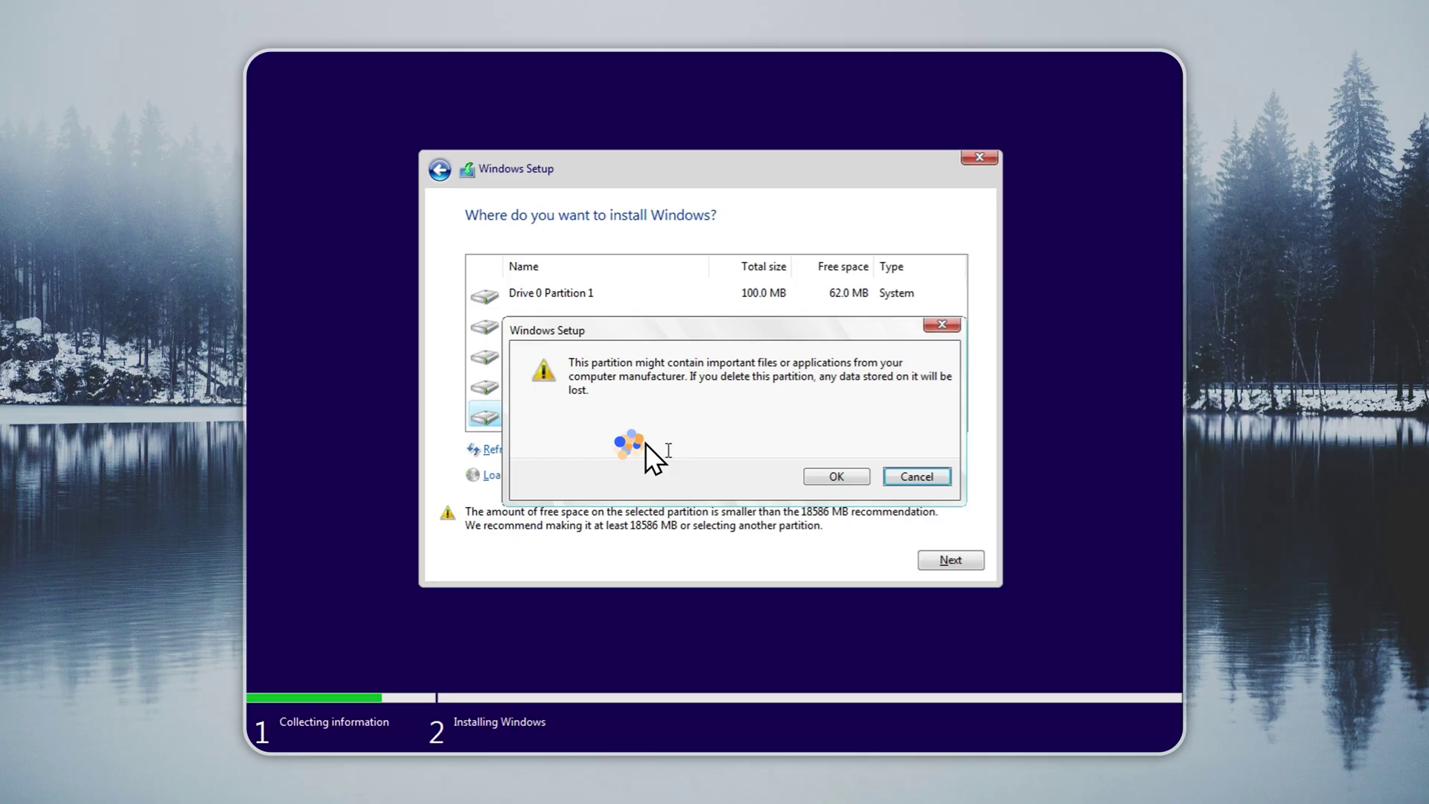
click(823, 476)
click(791, 388)
click(625, 449)
click(823, 476)
click(692, 353)
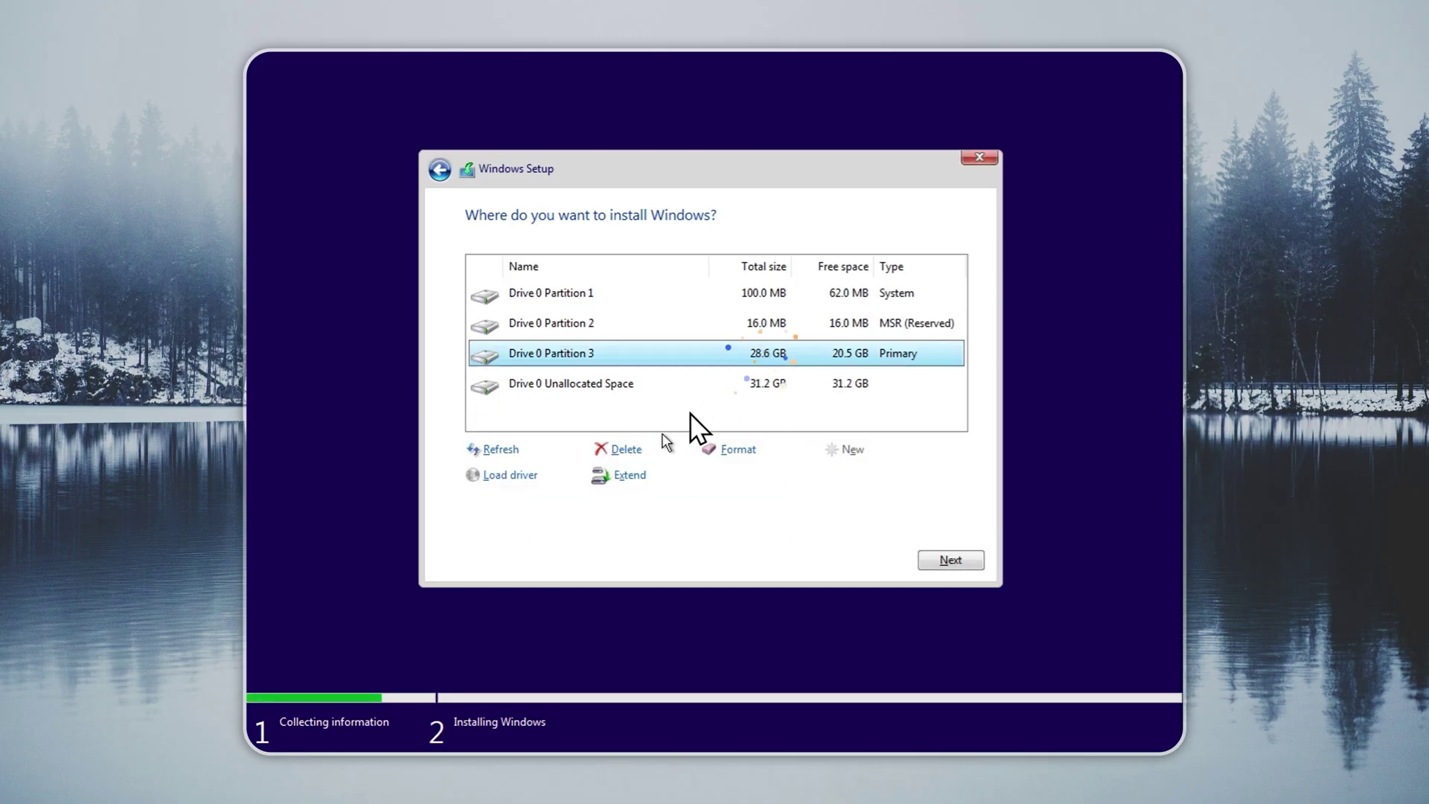
click(626, 449)
click(840, 471)
Delete partition 2 and the remaining partitions so Drive 0 is all unallocated
click(757, 327)
click(626, 449)
click(818, 476)
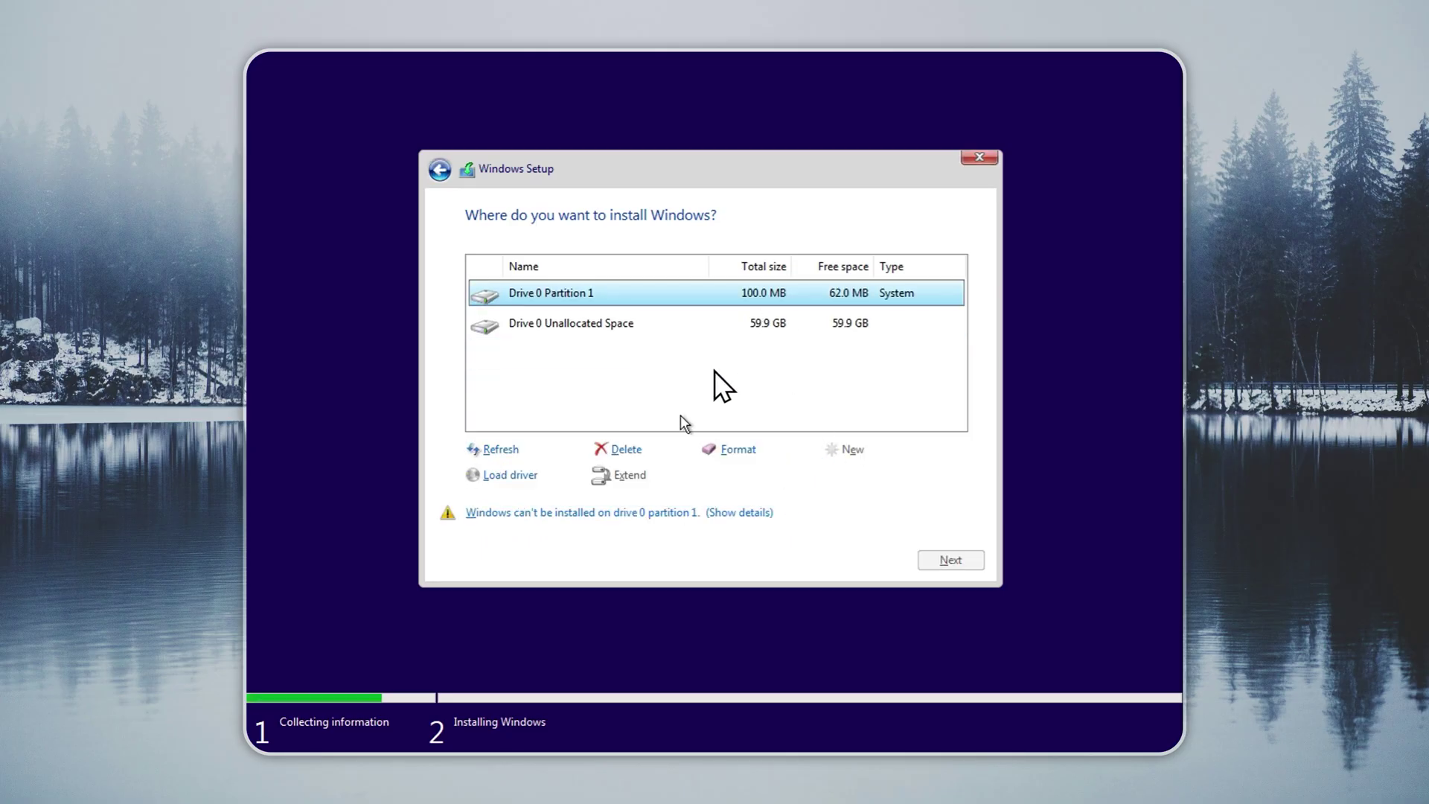
click(692, 293)
click(625, 449)
Create a new partition in the unallocated space sized 30000 MB
click(823, 476)
click(834, 450)
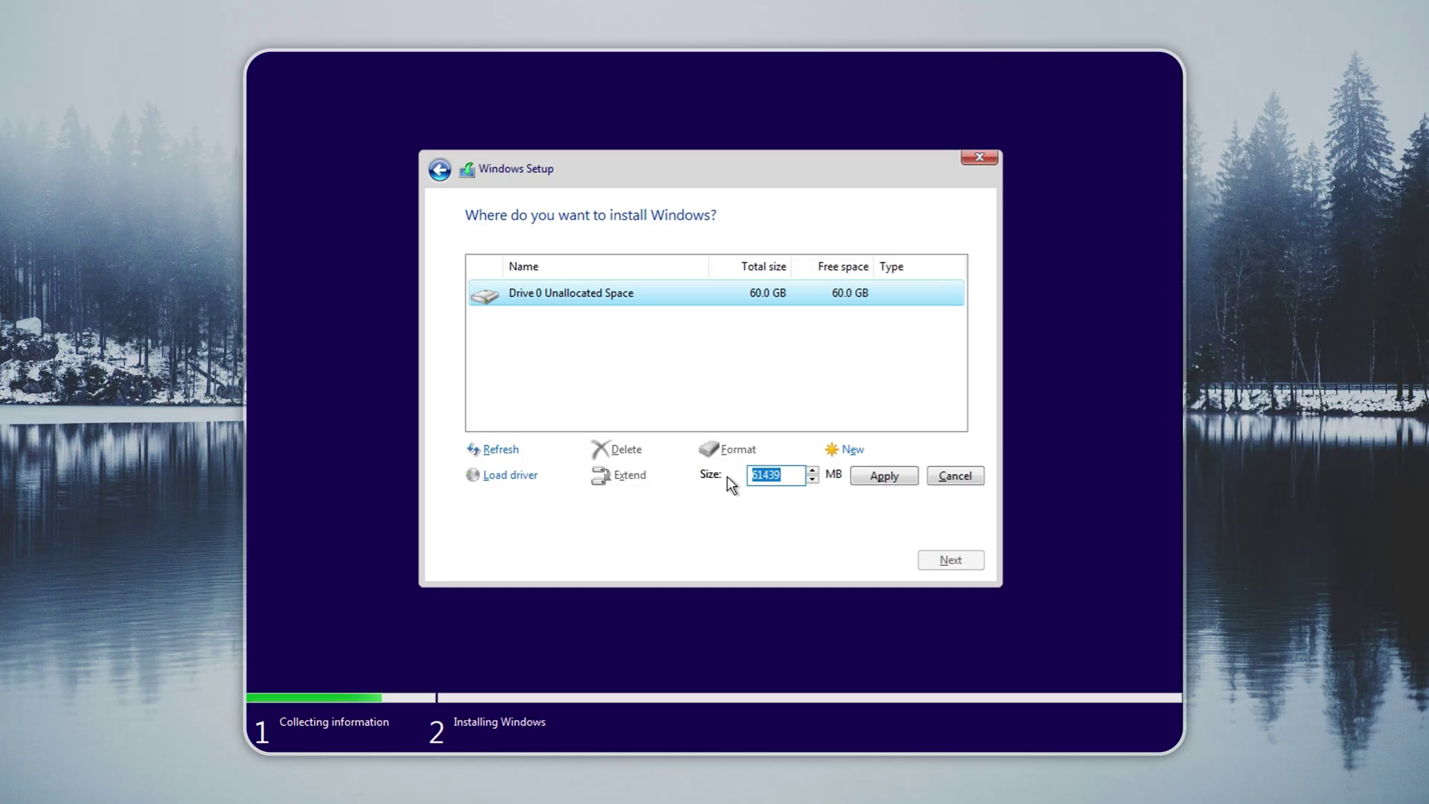
text(30000)
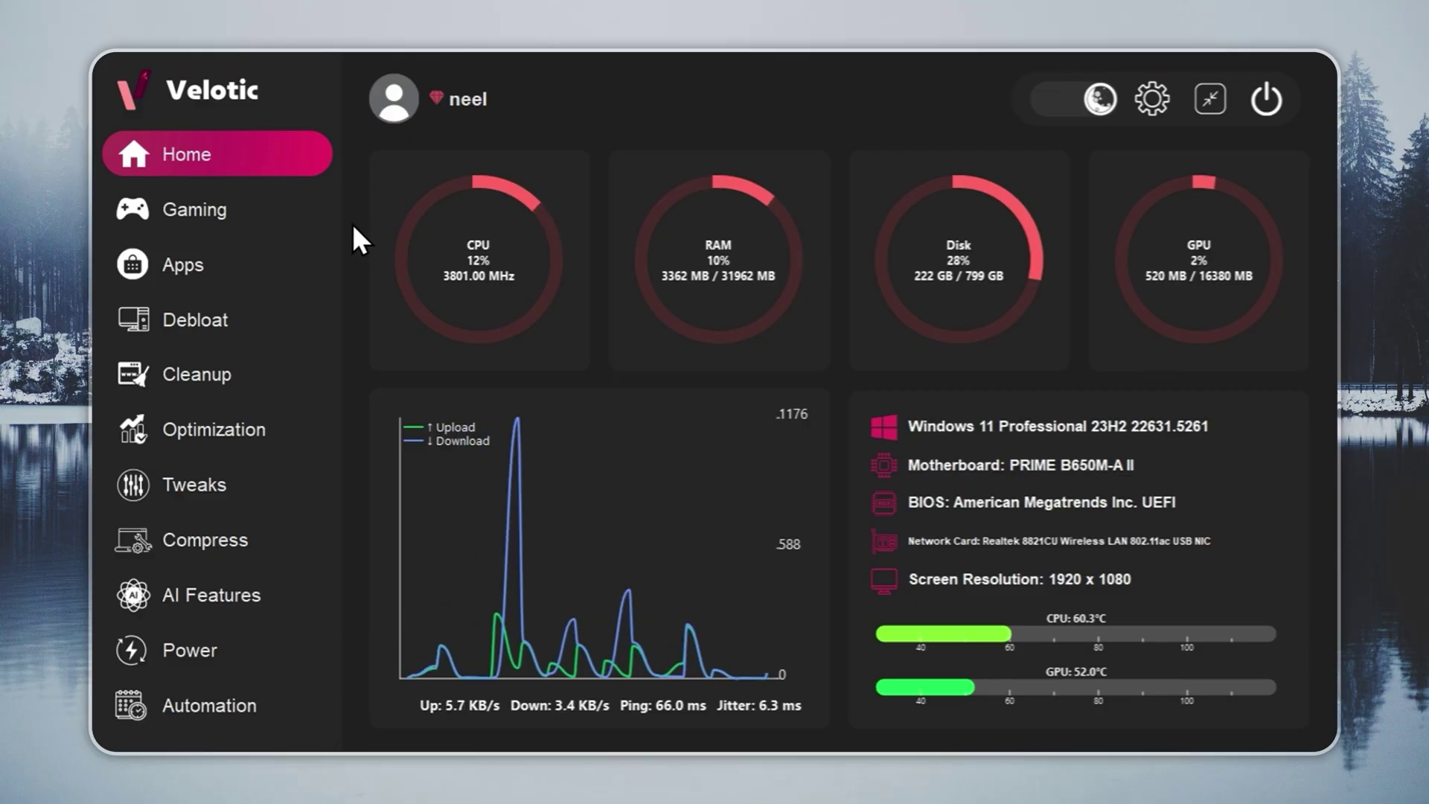
click(325, 215)
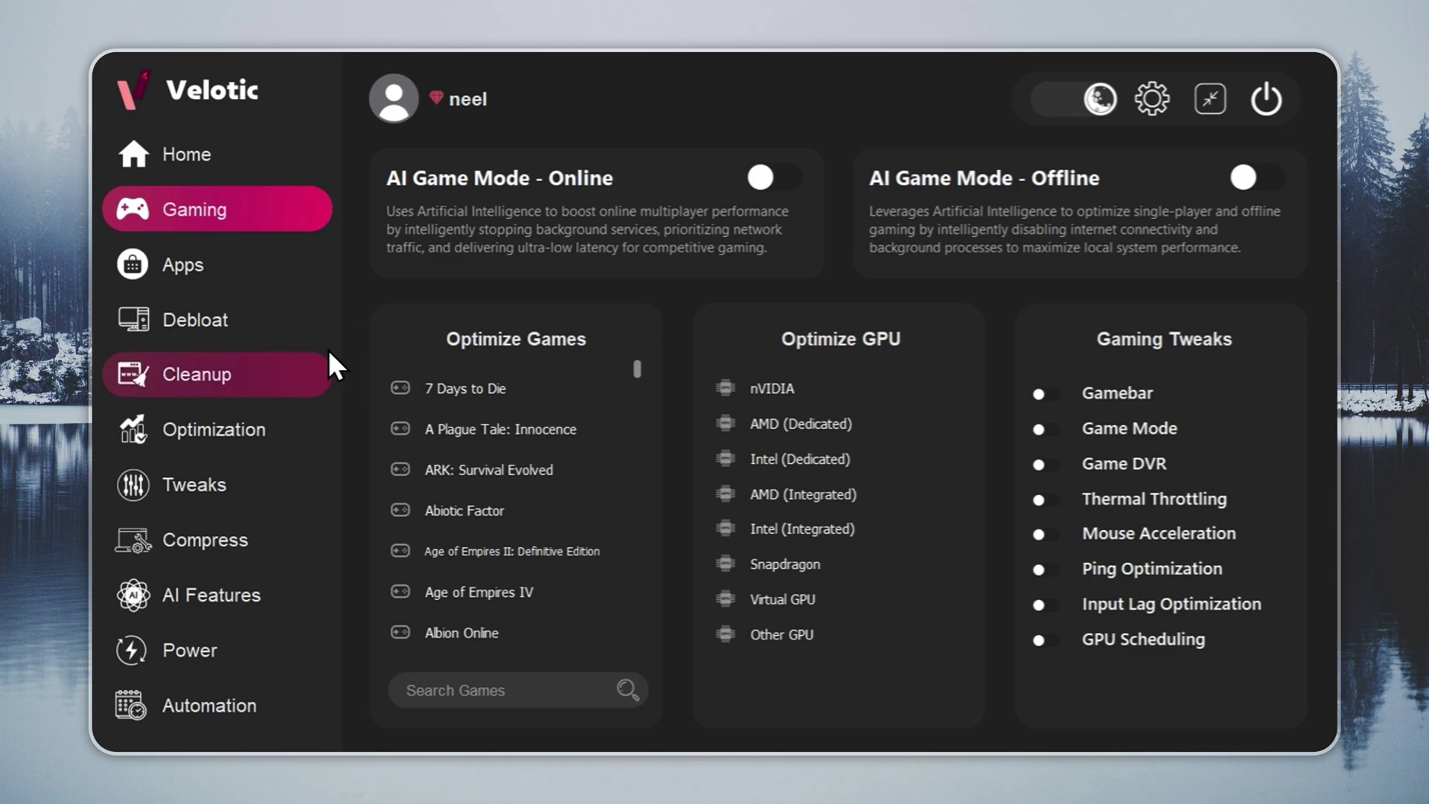
click(272, 382)
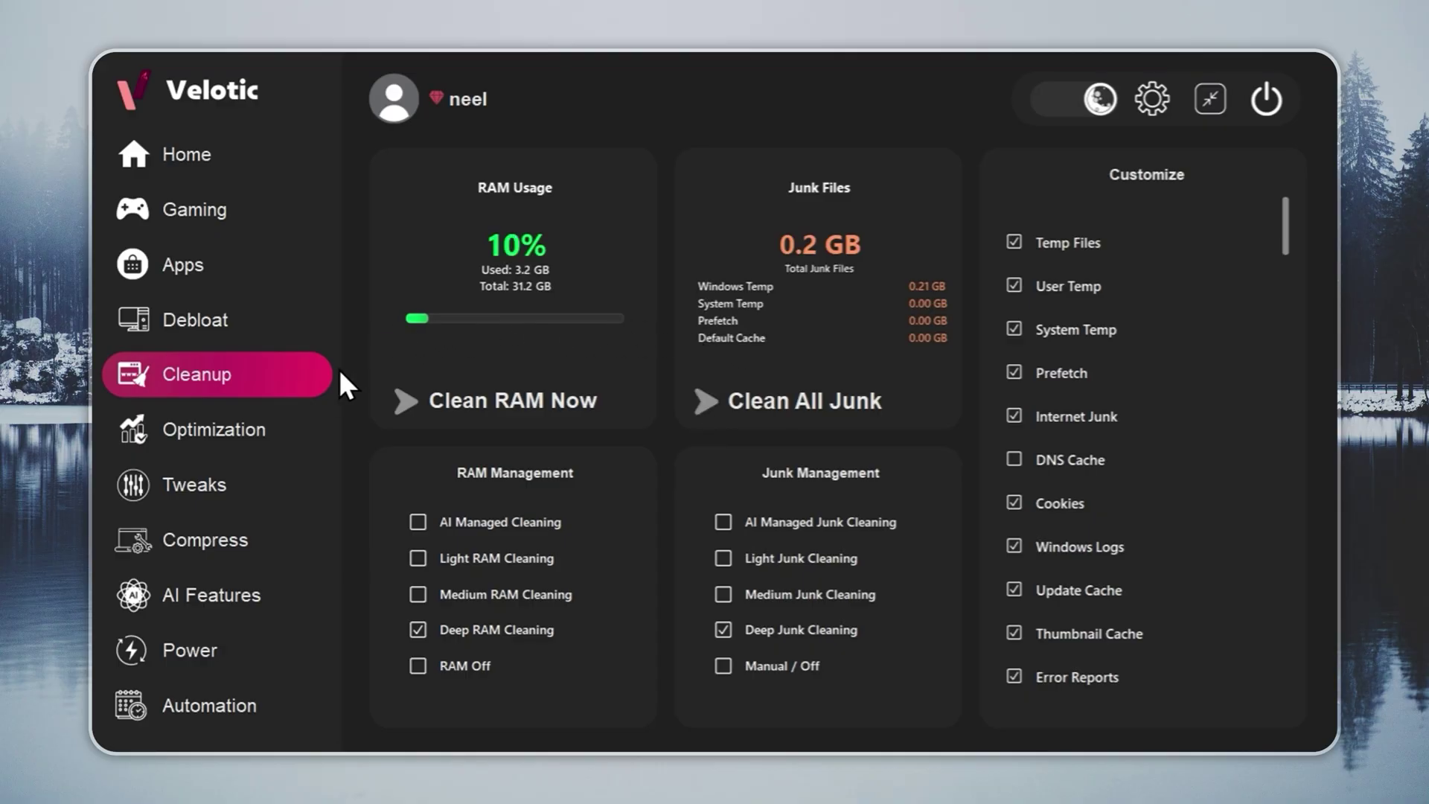
click(312, 427)
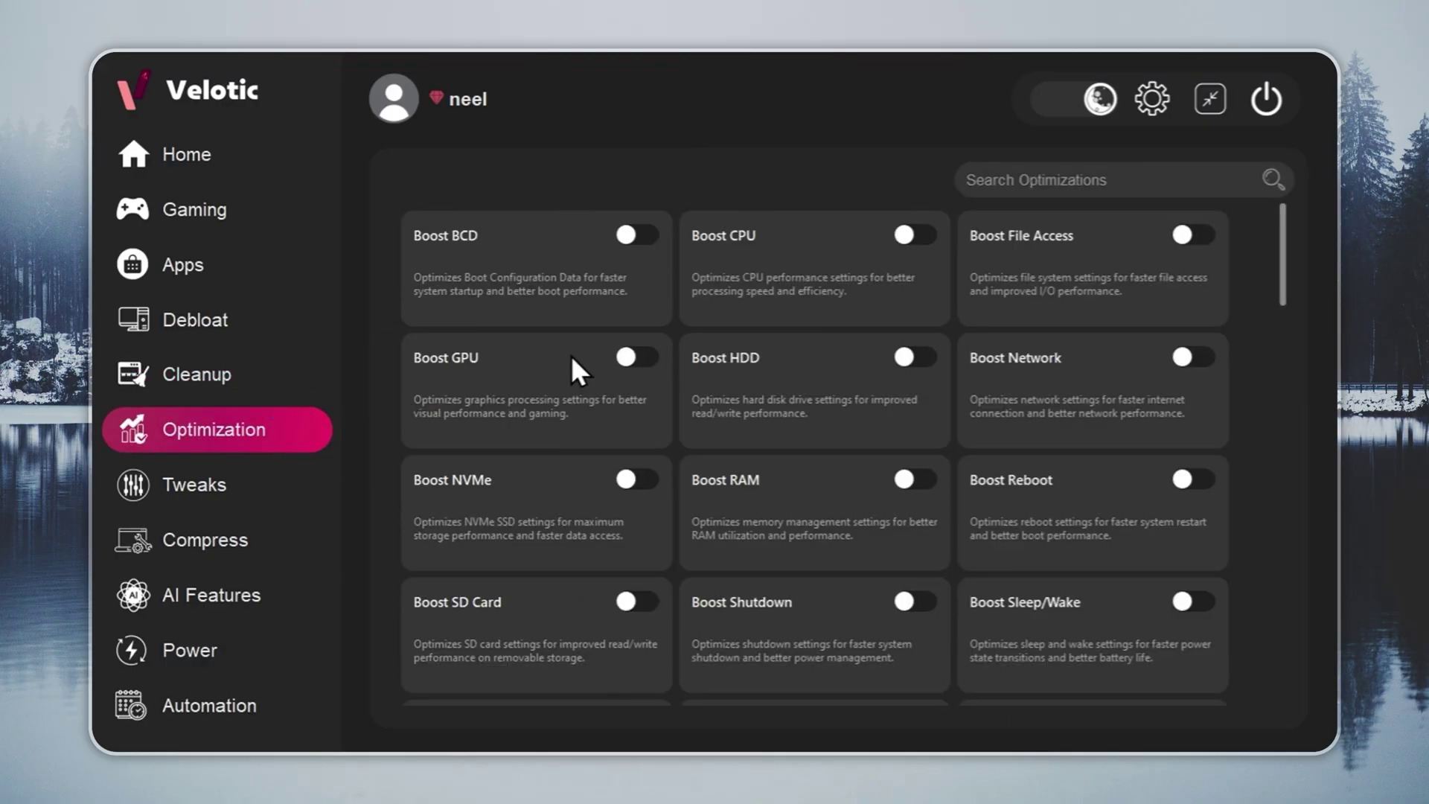
click(305, 485)
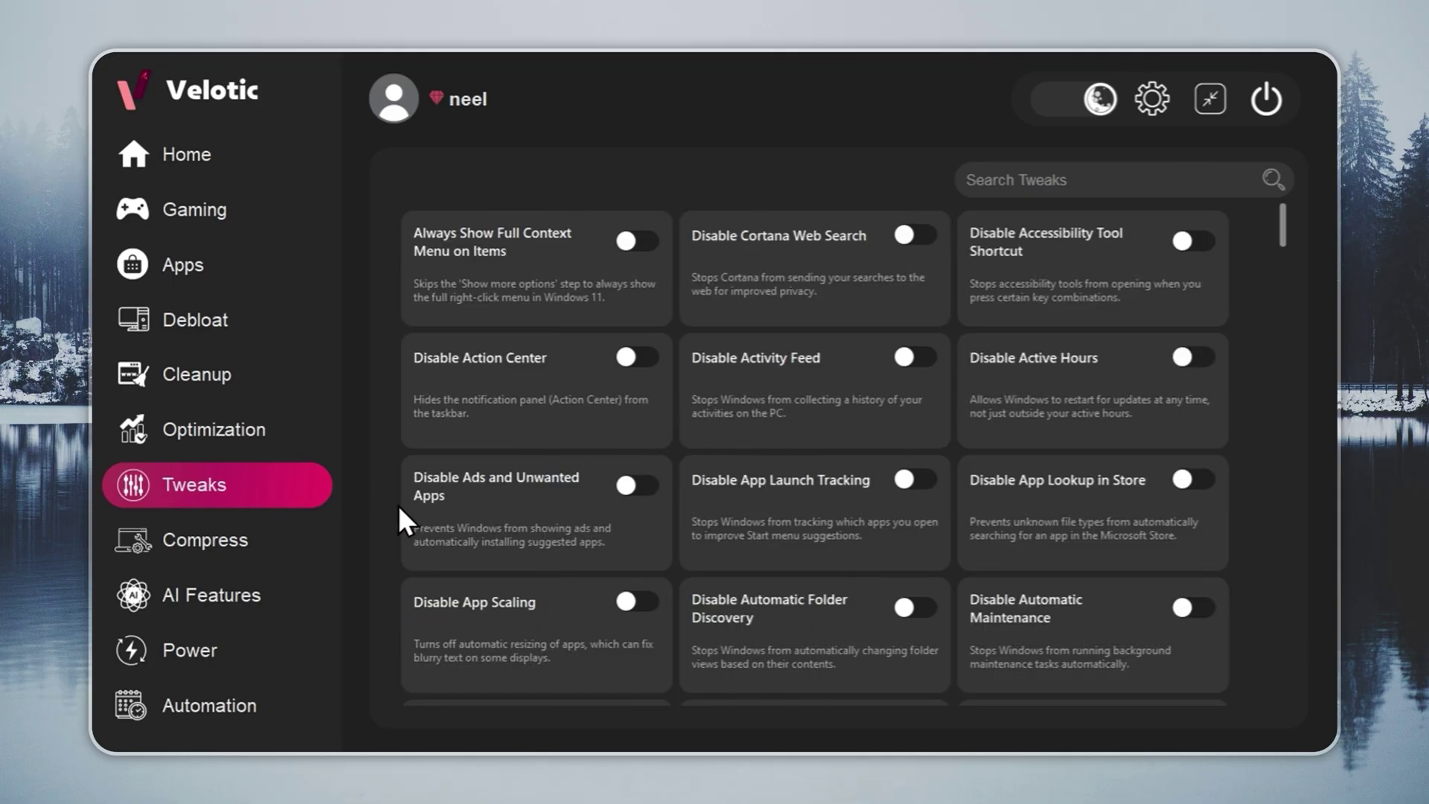
click(274, 324)
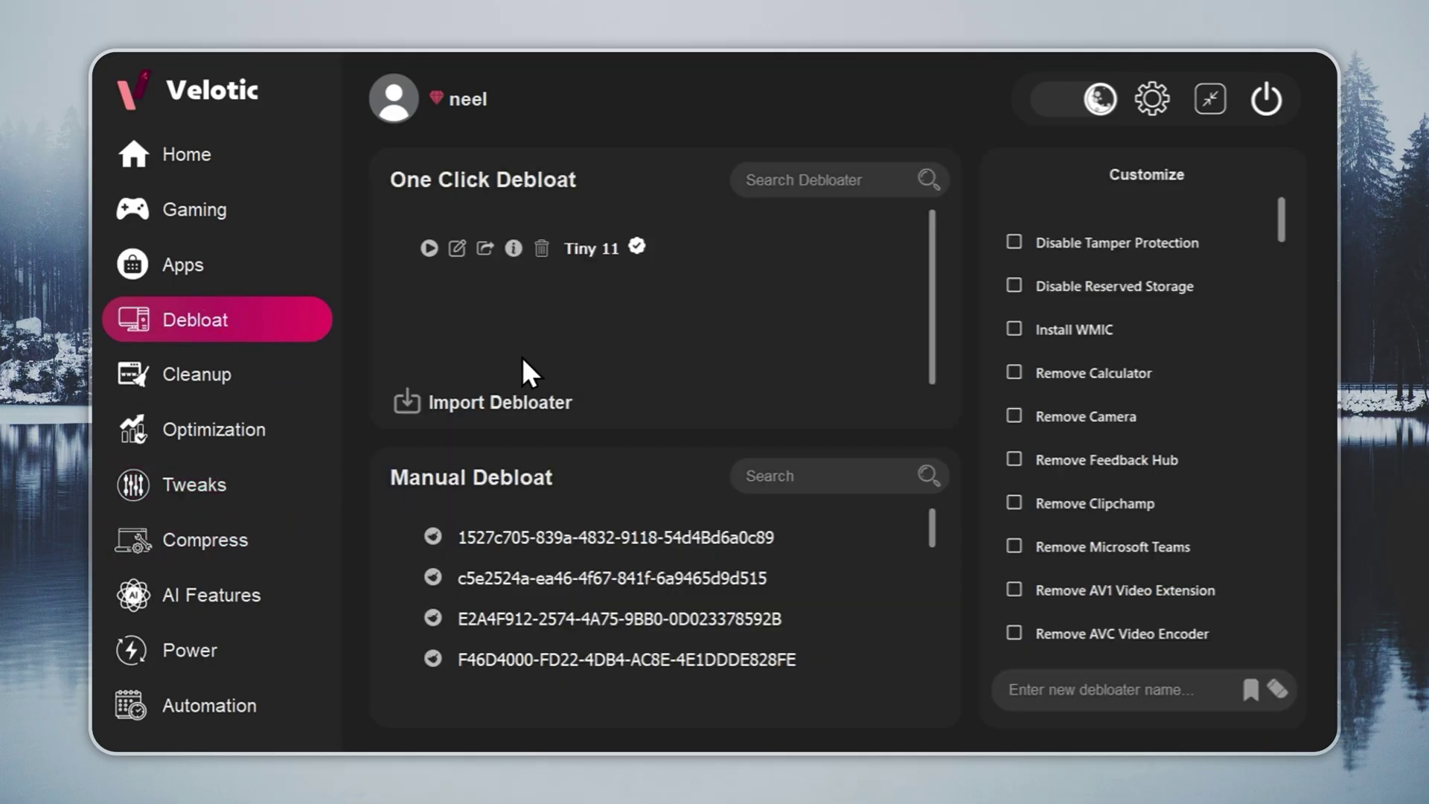
click(306, 273)
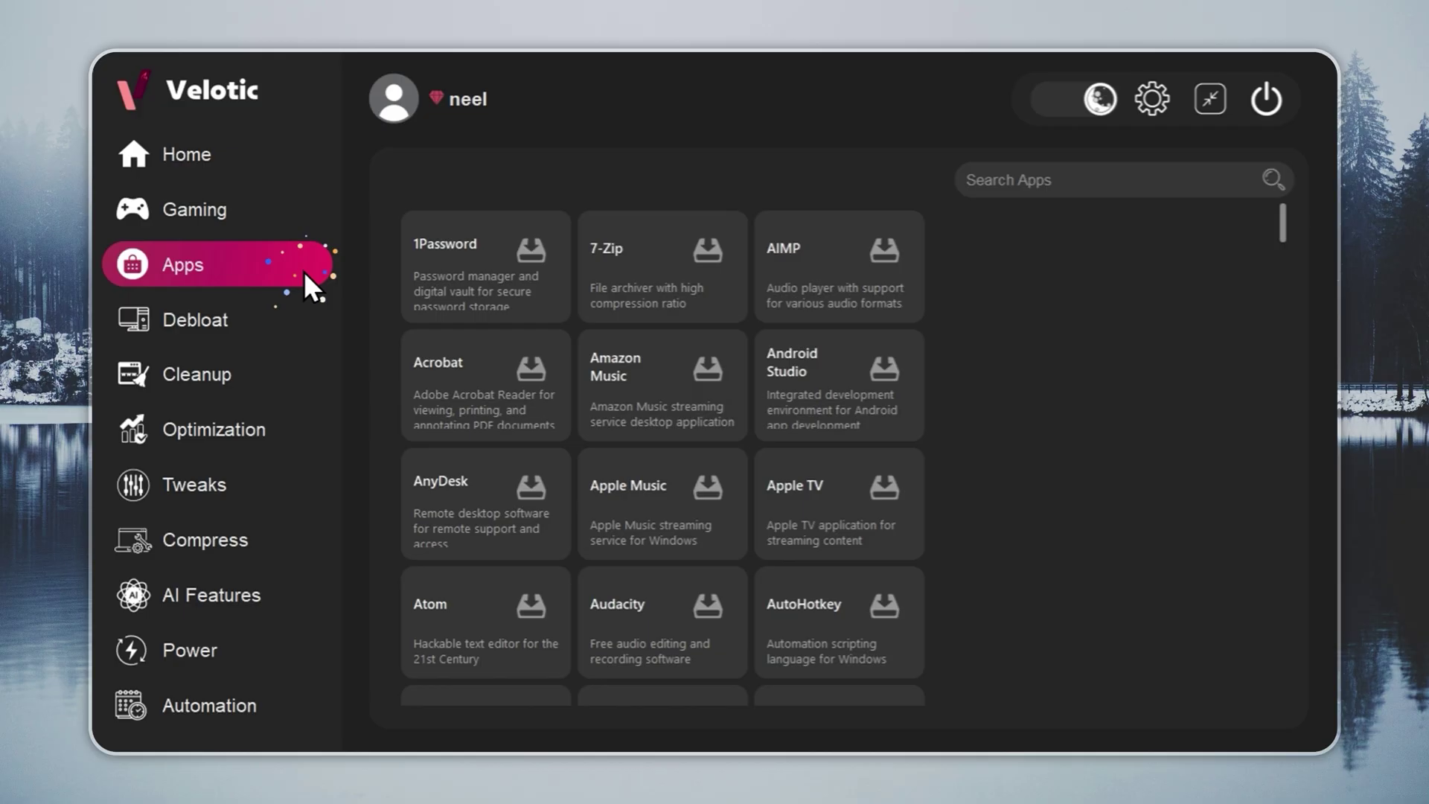
click(309, 649)
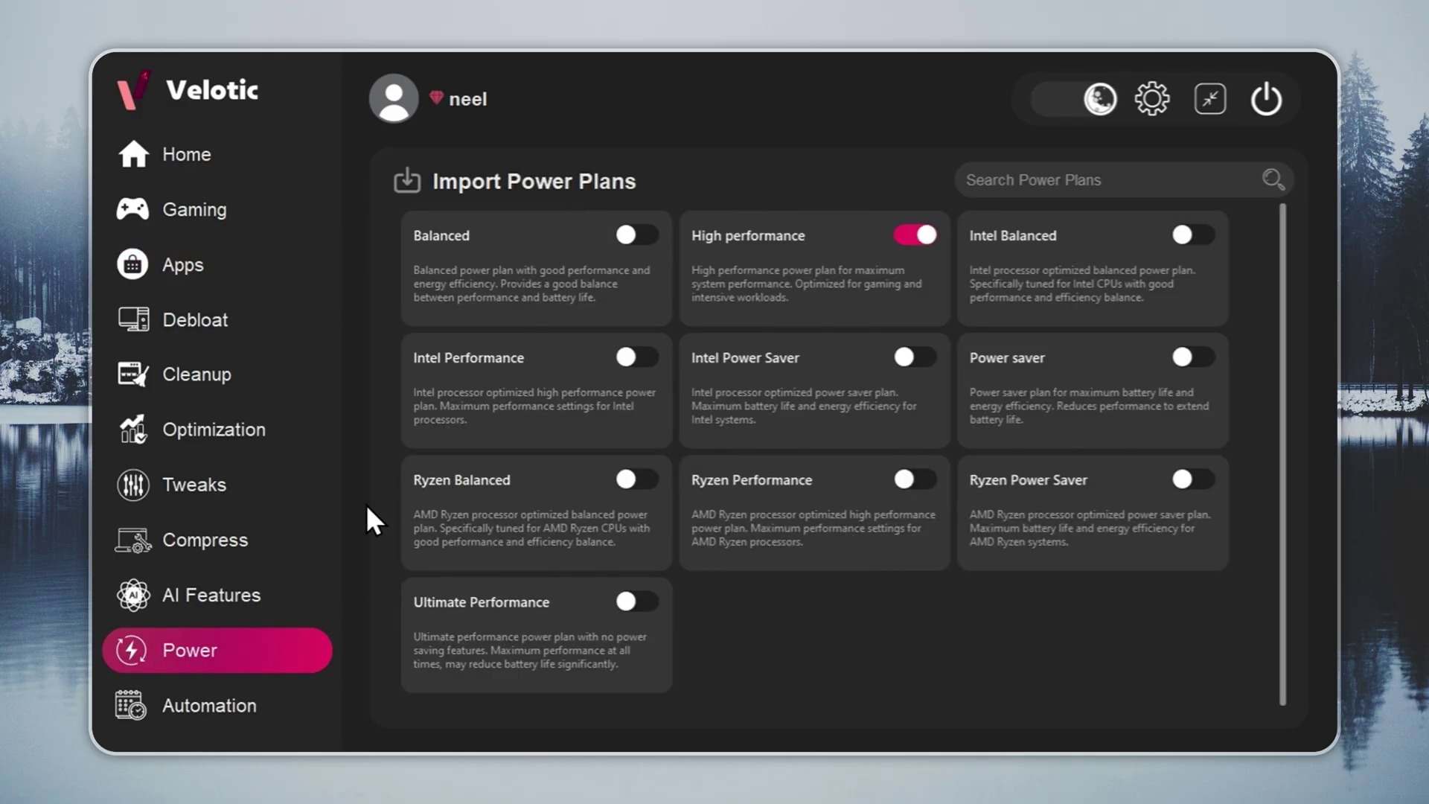
click(305, 537)
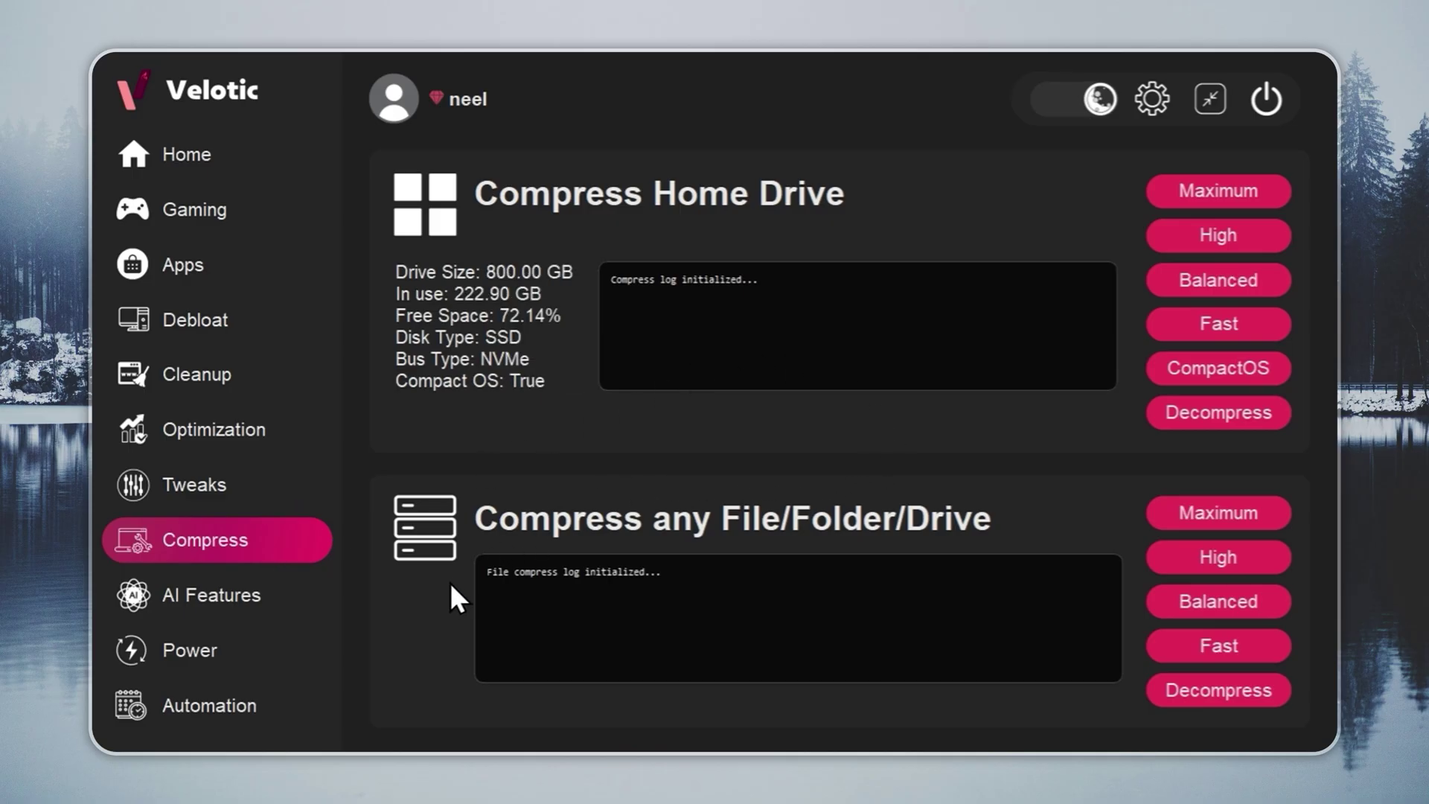
click(306, 593)
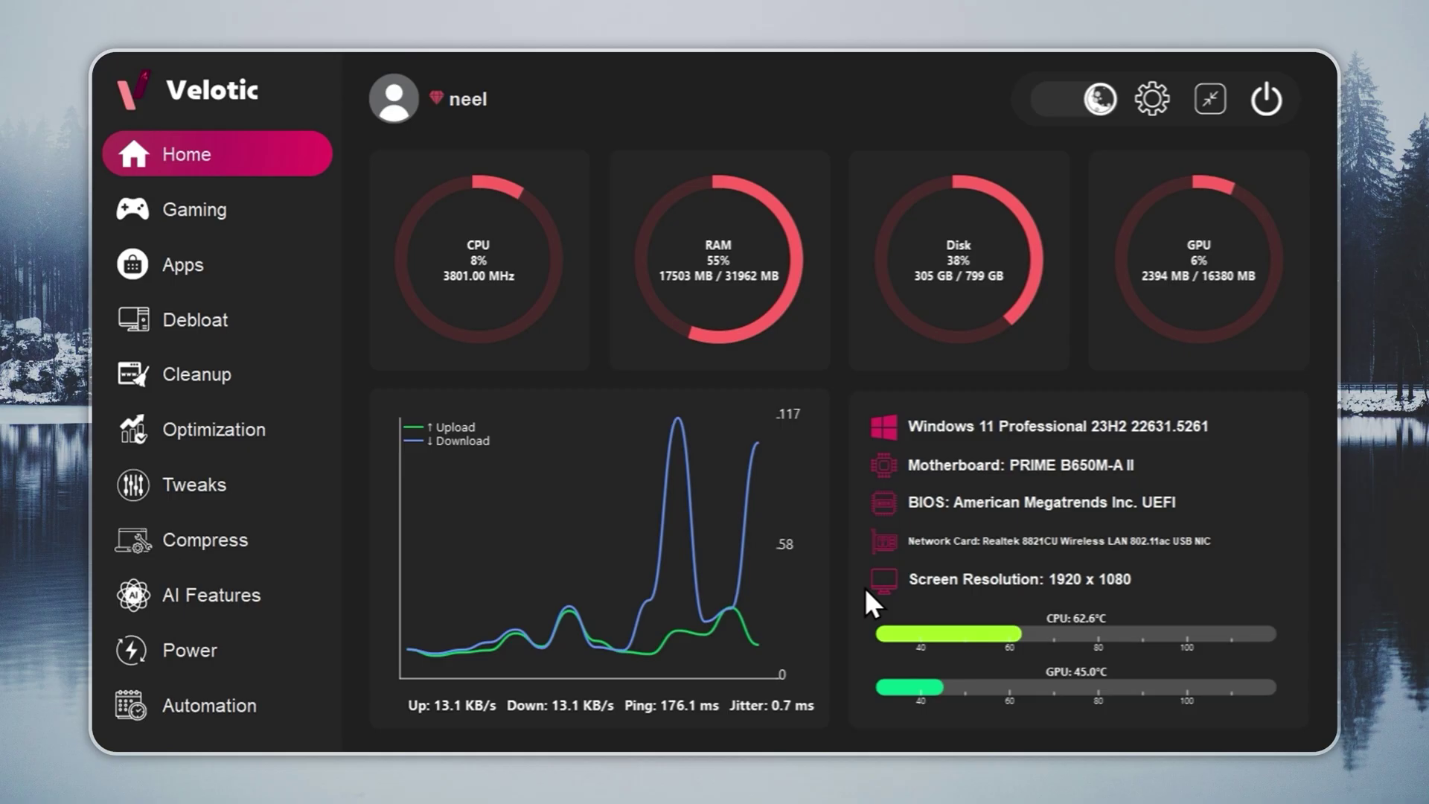
Run Velotic's Tiny 11 debloater from the Debloat page and dismiss the finished notice
click(188, 321)
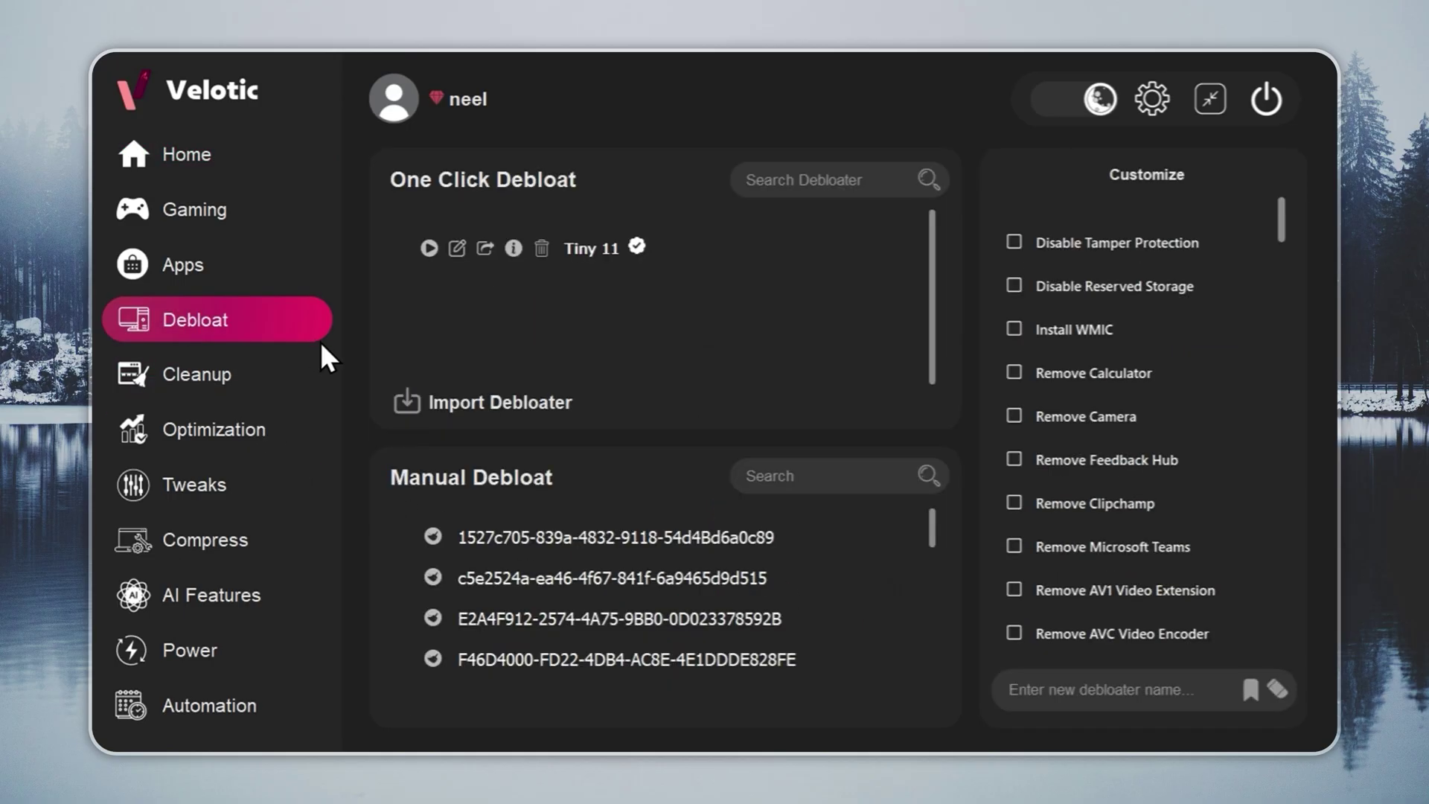
click(428, 248)
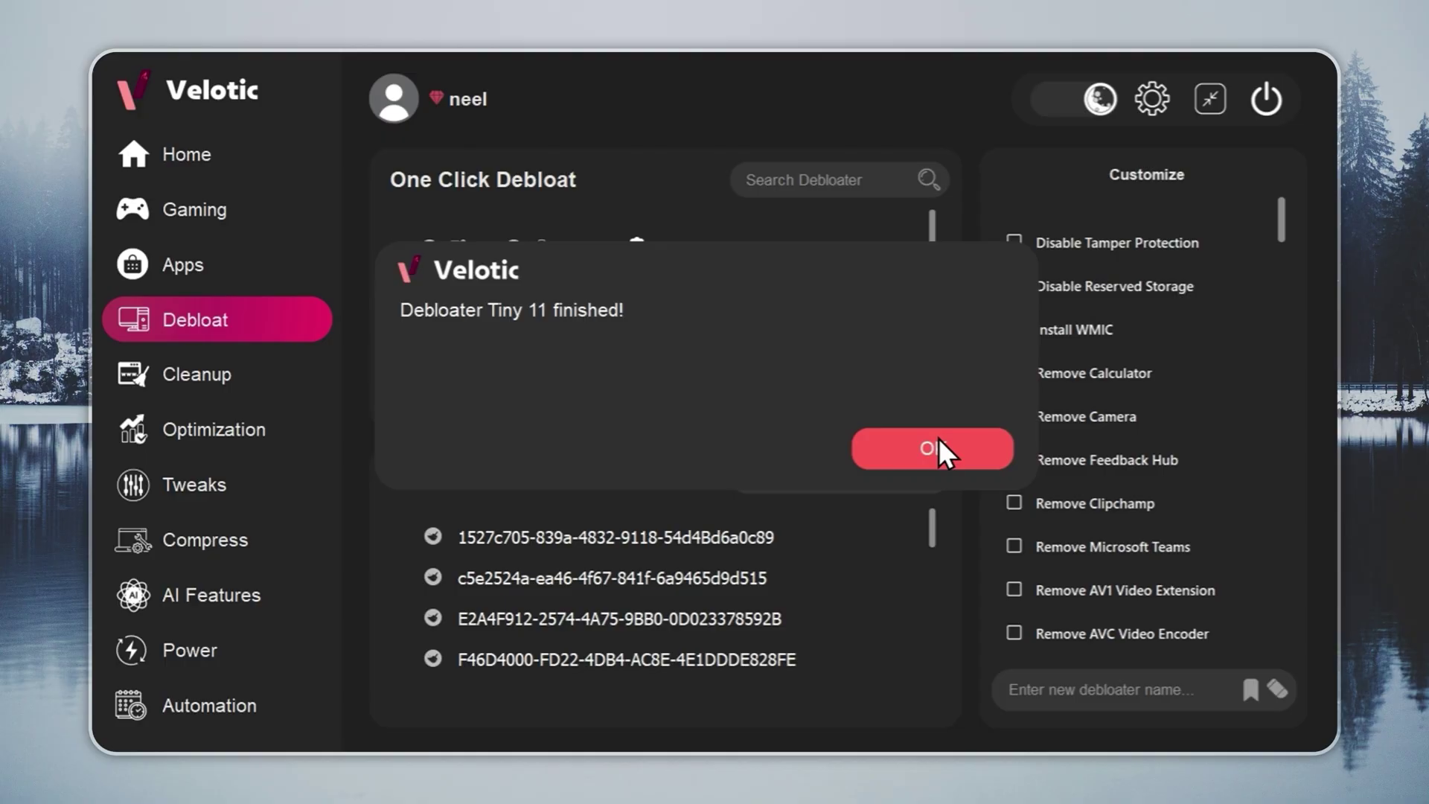
click(932, 446)
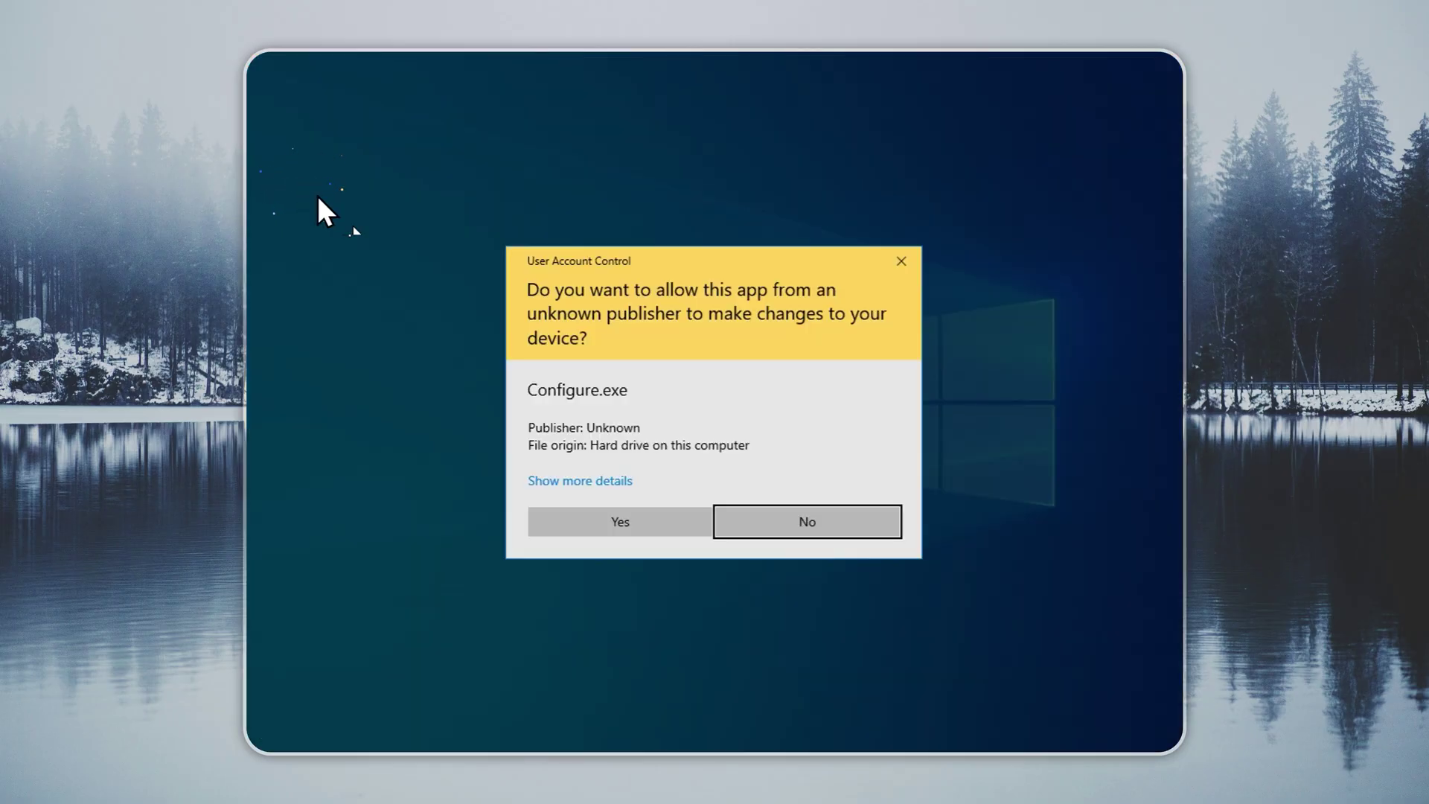
Approve Configure.exe, enable drive Compression, and acknowledge 'Drive compressed successfully!'
click(680, 515)
drag(746, 171, 747, 88)
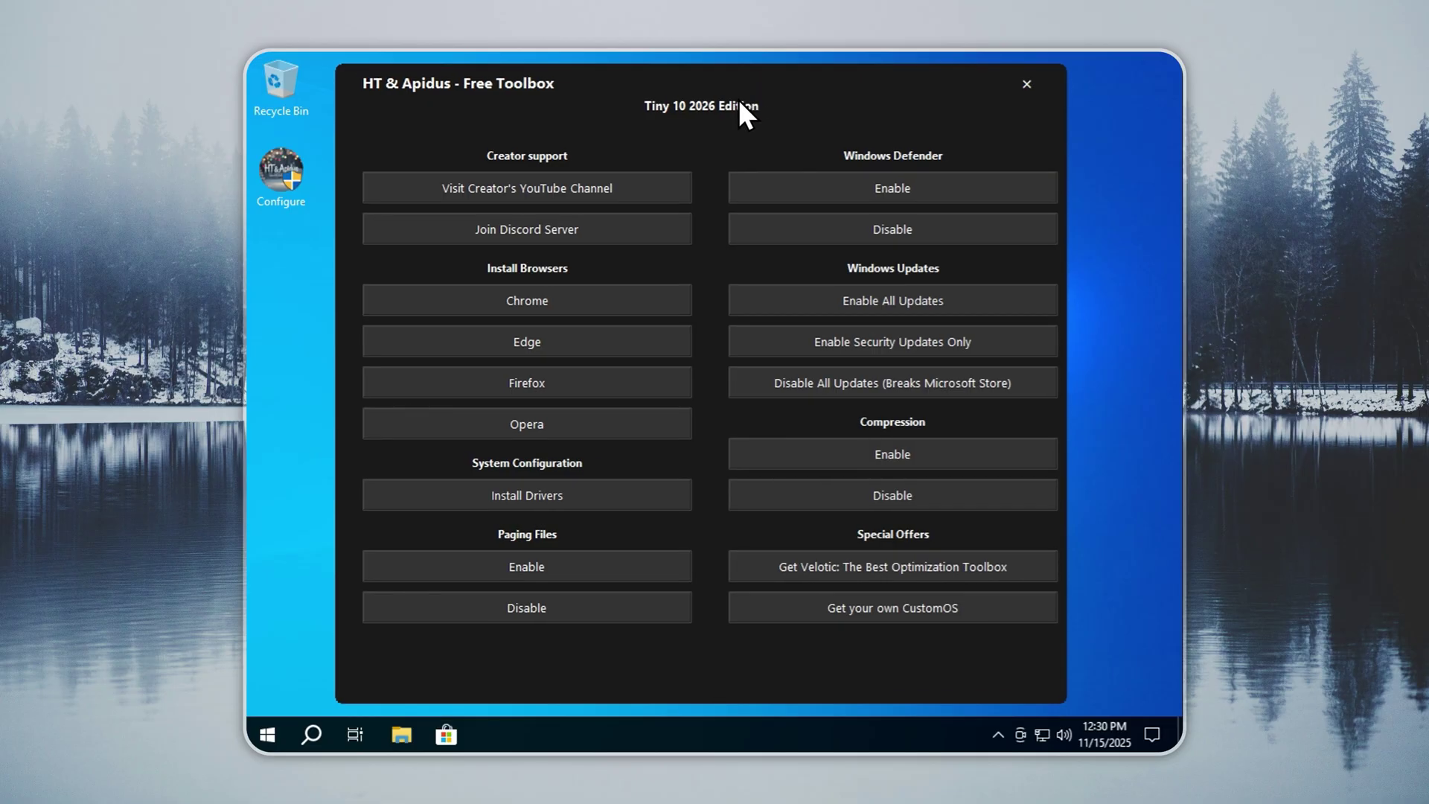
click(788, 454)
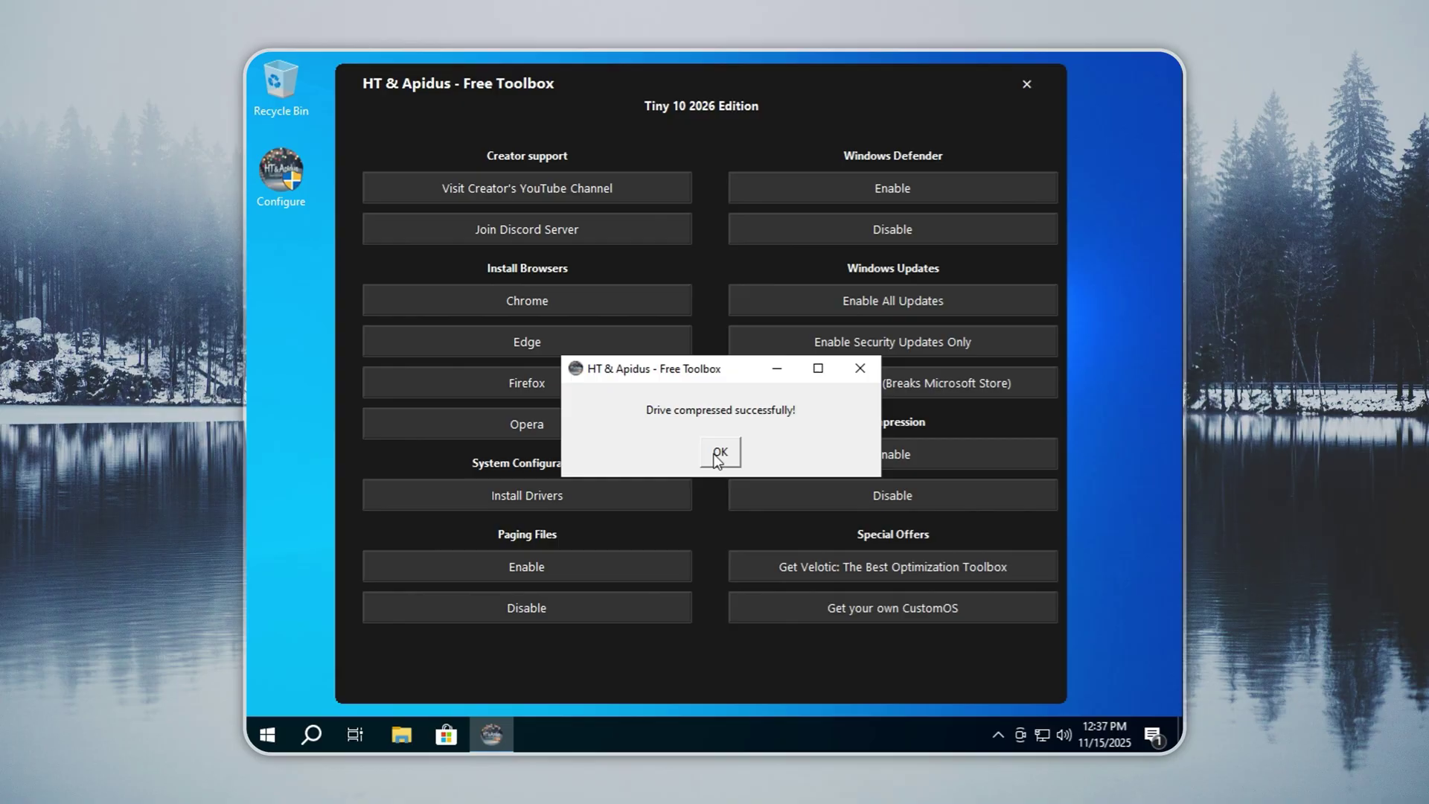
click(719, 453)
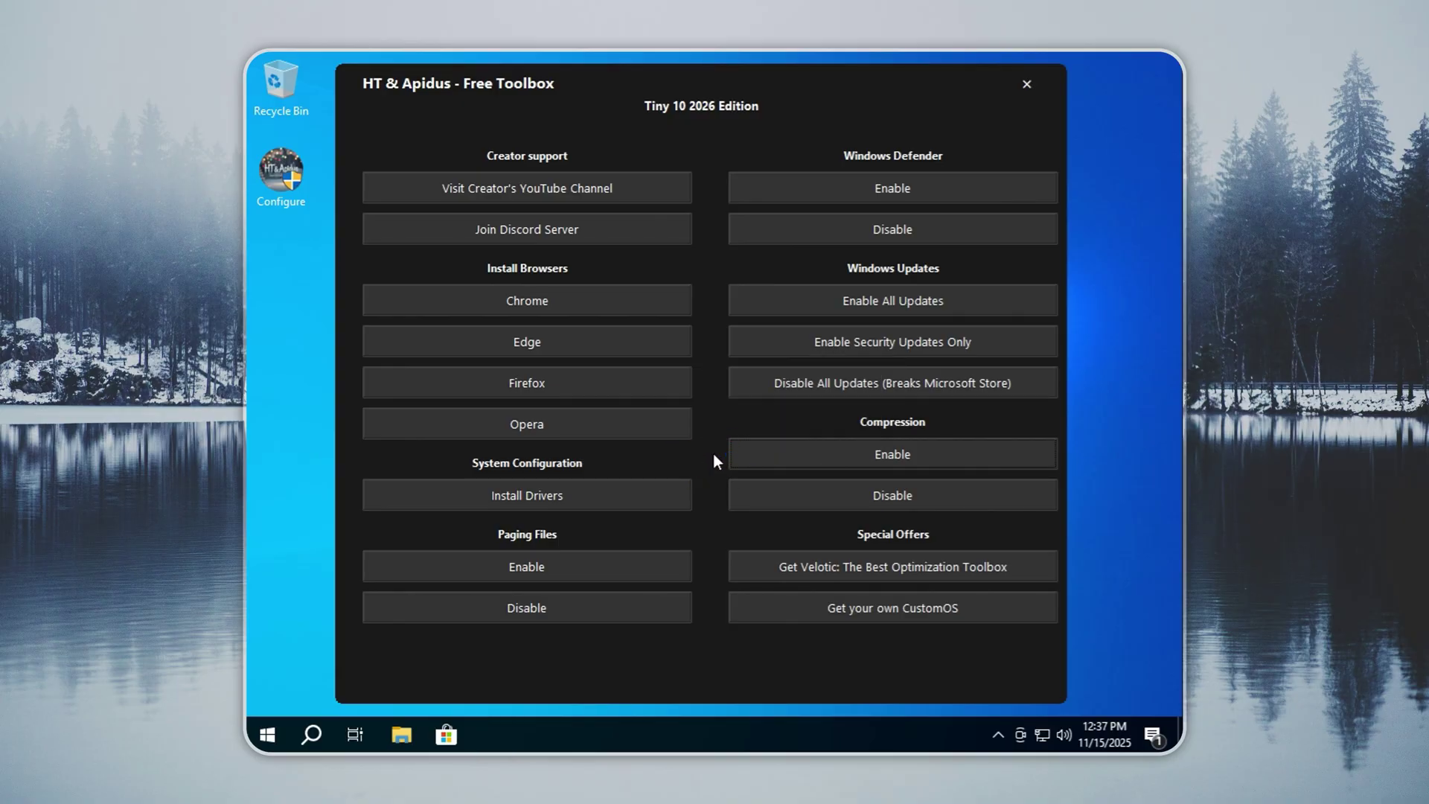
Close the toolbox and check Local Disk (C:) properties show 24.2 GB free of 29.1 GB
click(1026, 84)
click(400, 734)
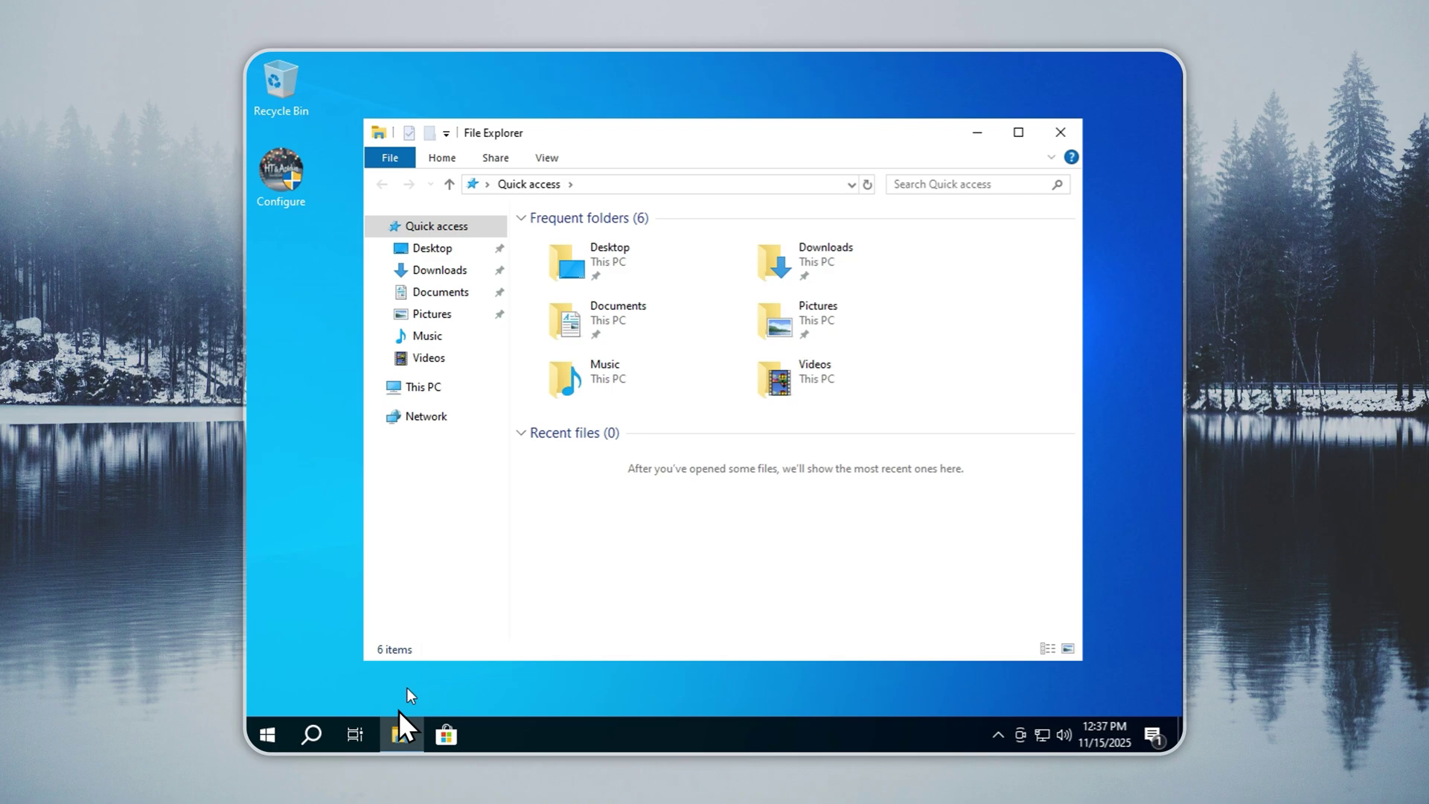
click(420, 387)
right_click(623, 499)
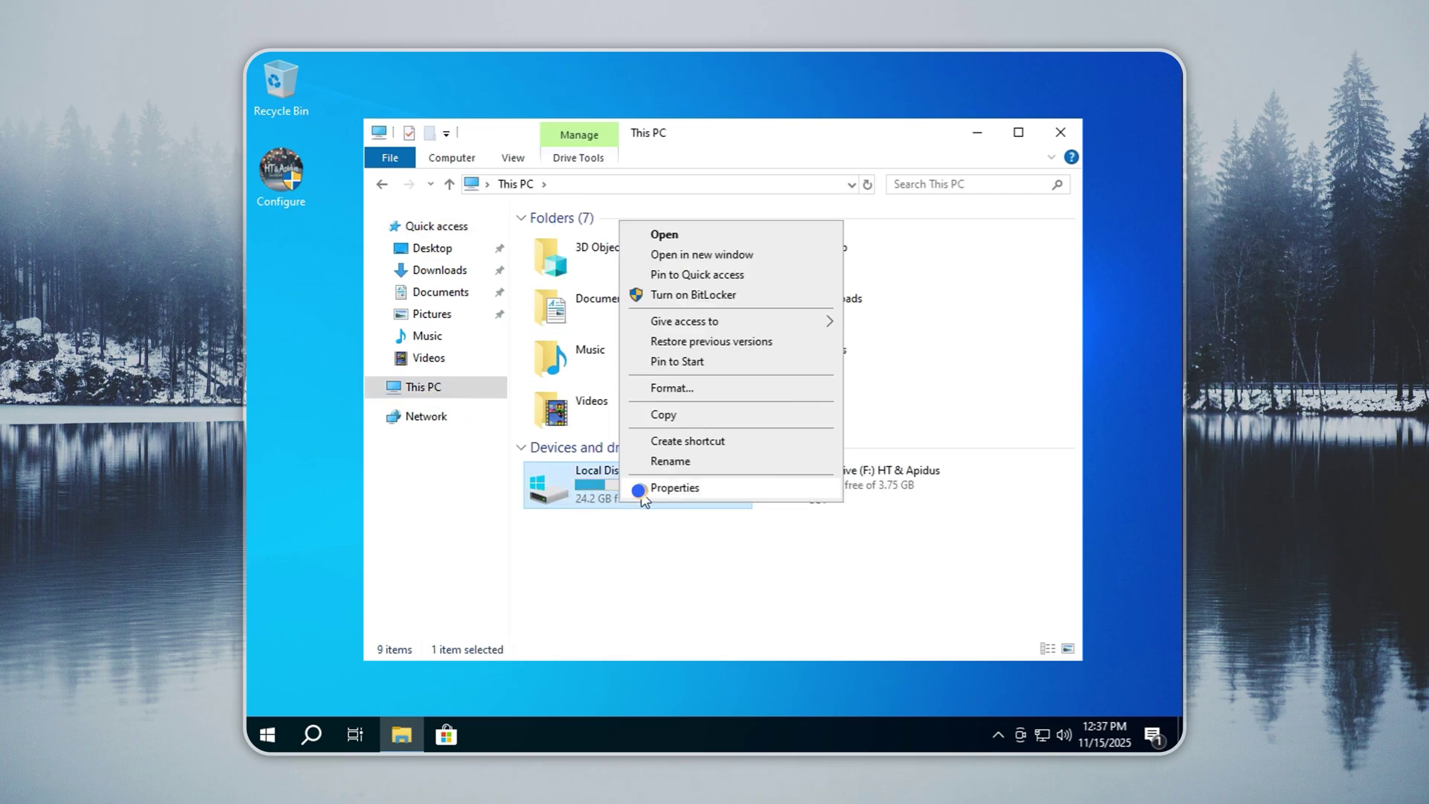
click(641, 494)
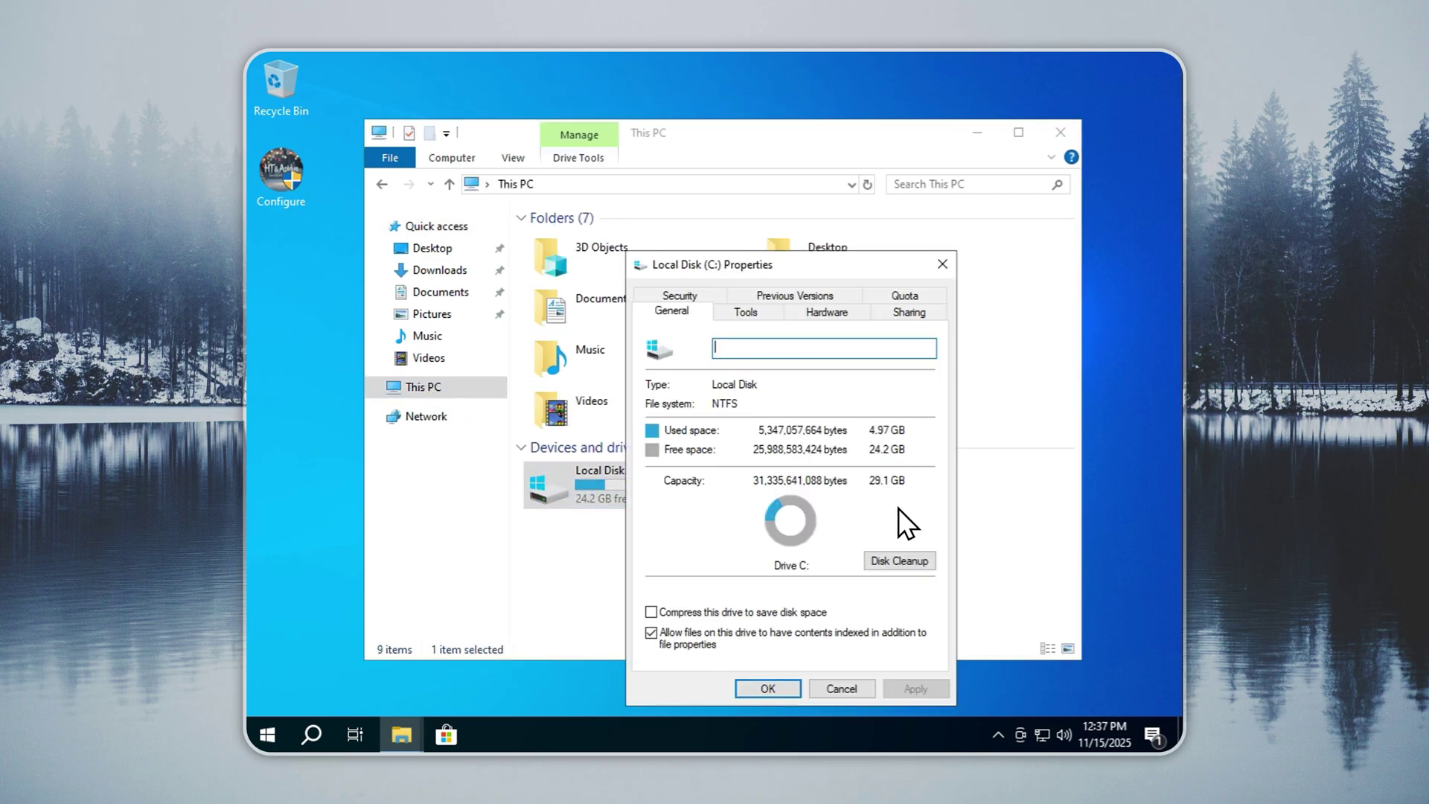
click(942, 264)
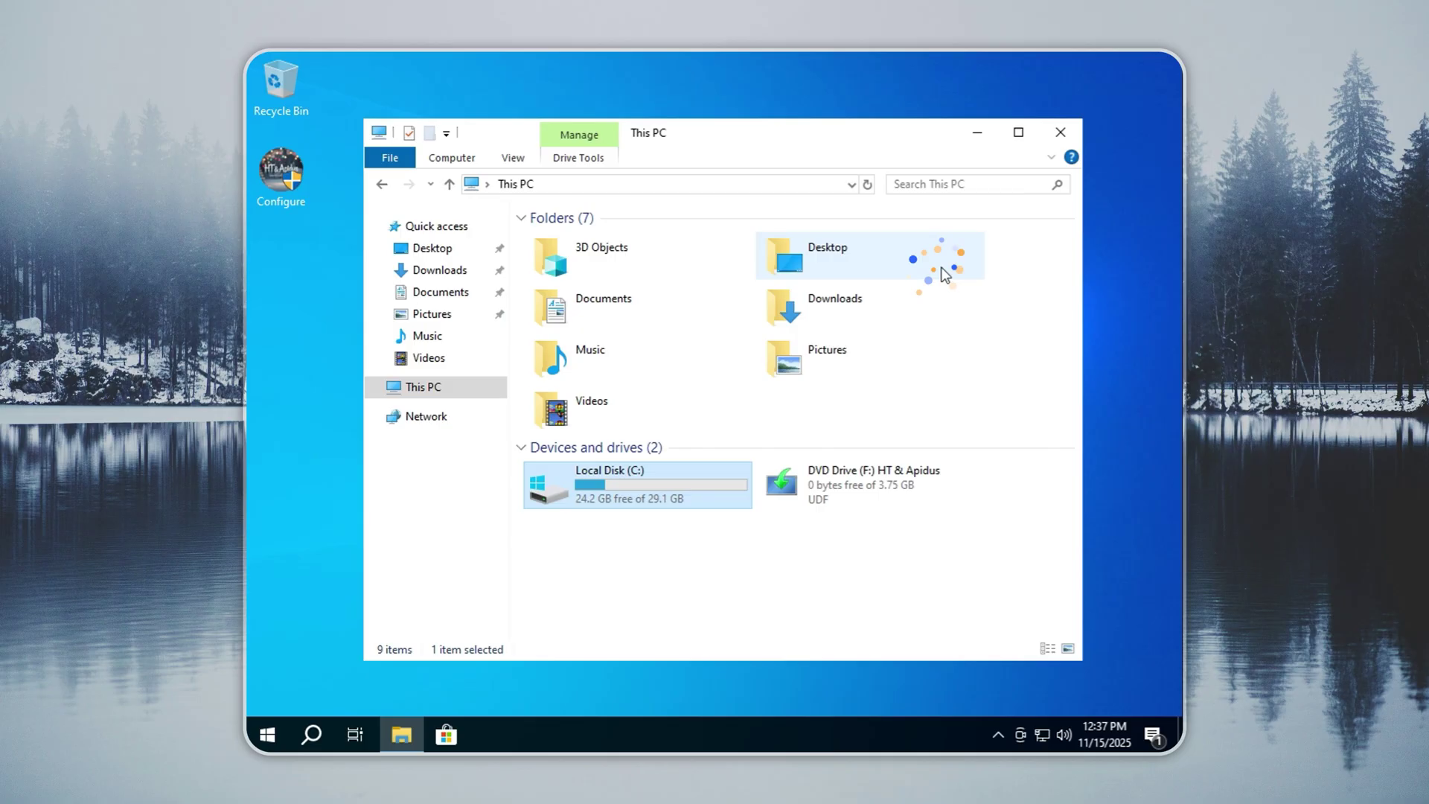
click(1060, 131)
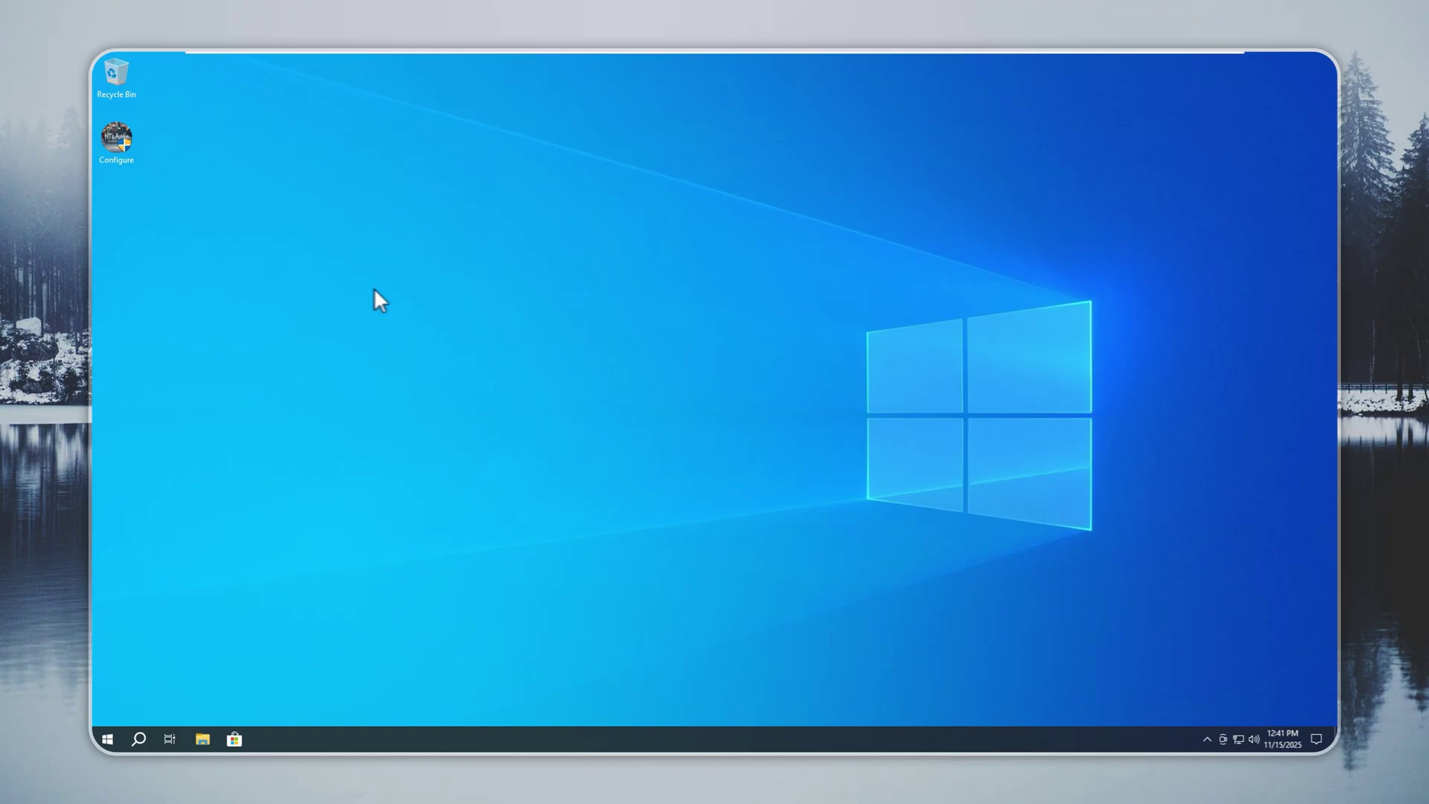
Launch the Configure toolbox as administrator and install Google Chrome under Install Browsers
double_click(112, 142)
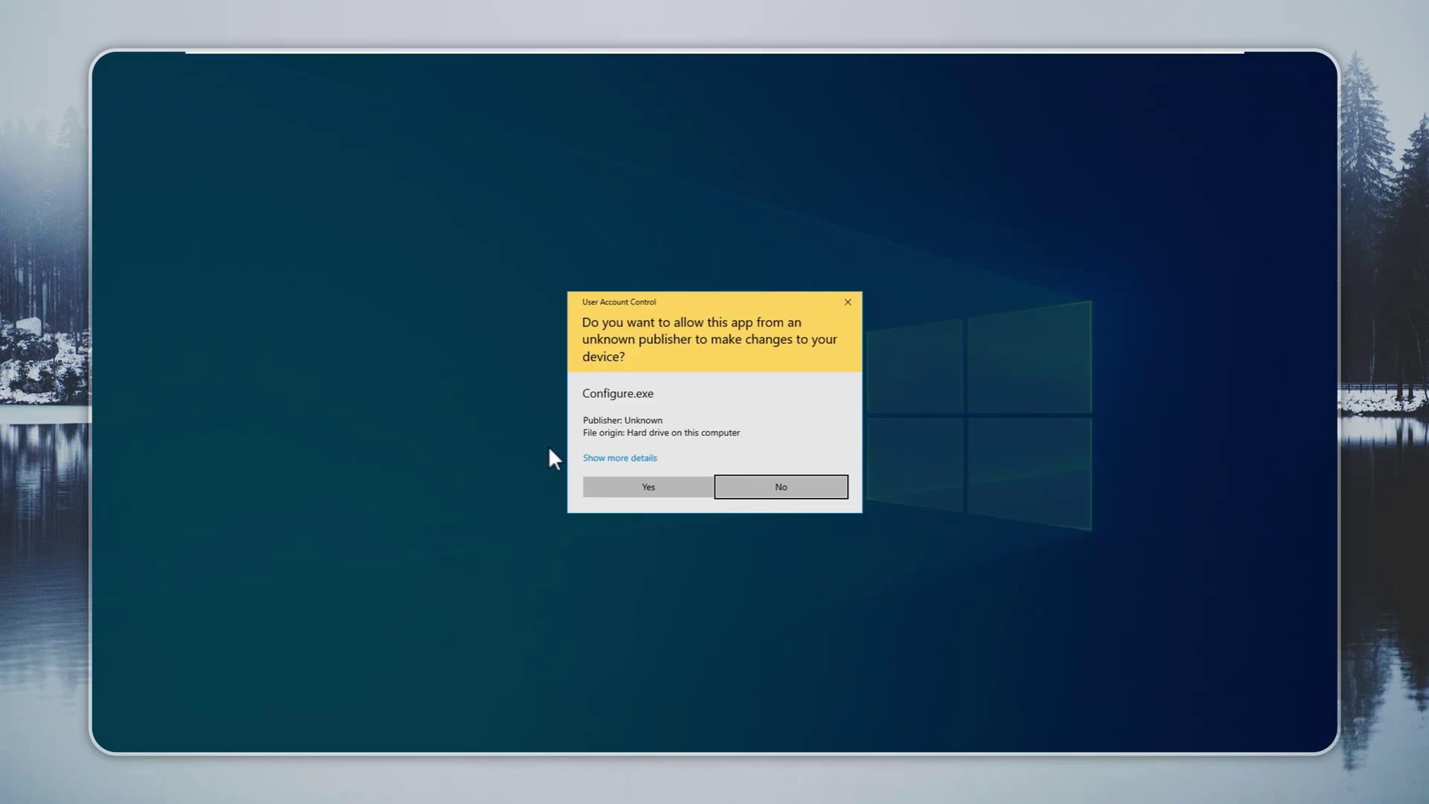
click(648, 487)
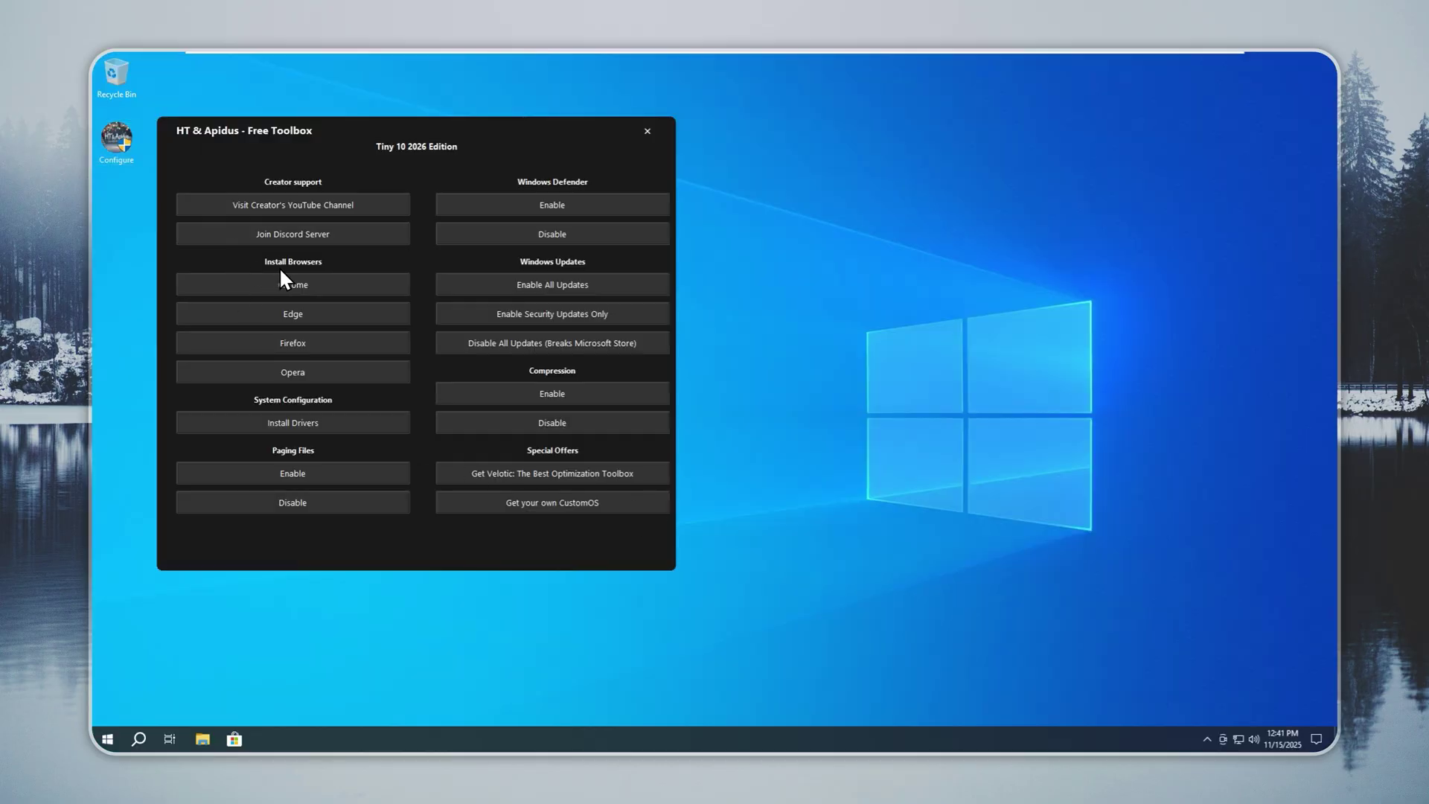
click(310, 283)
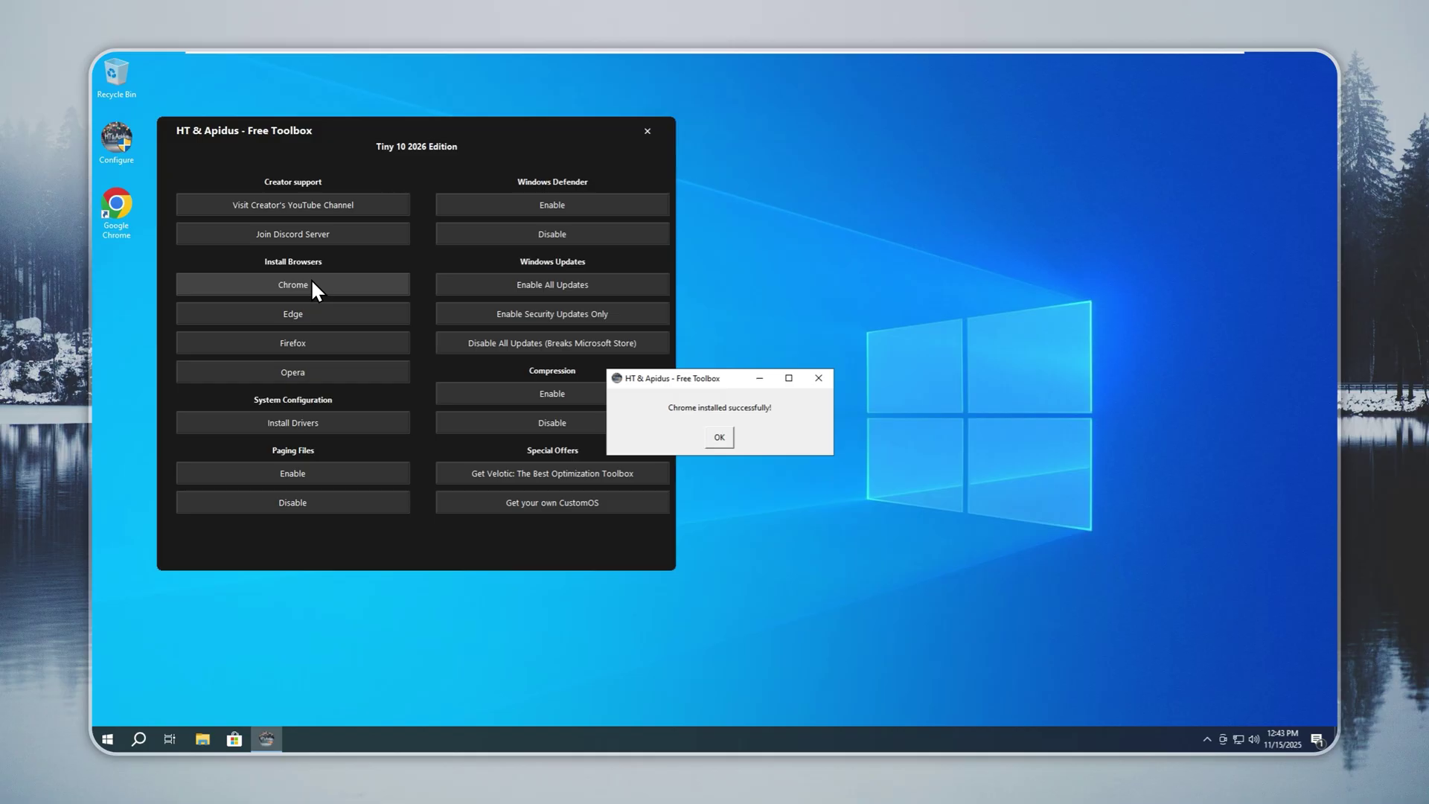
Open both creators' YouTube channels in Chrome without signing in, then minimise Chrome
click(718, 436)
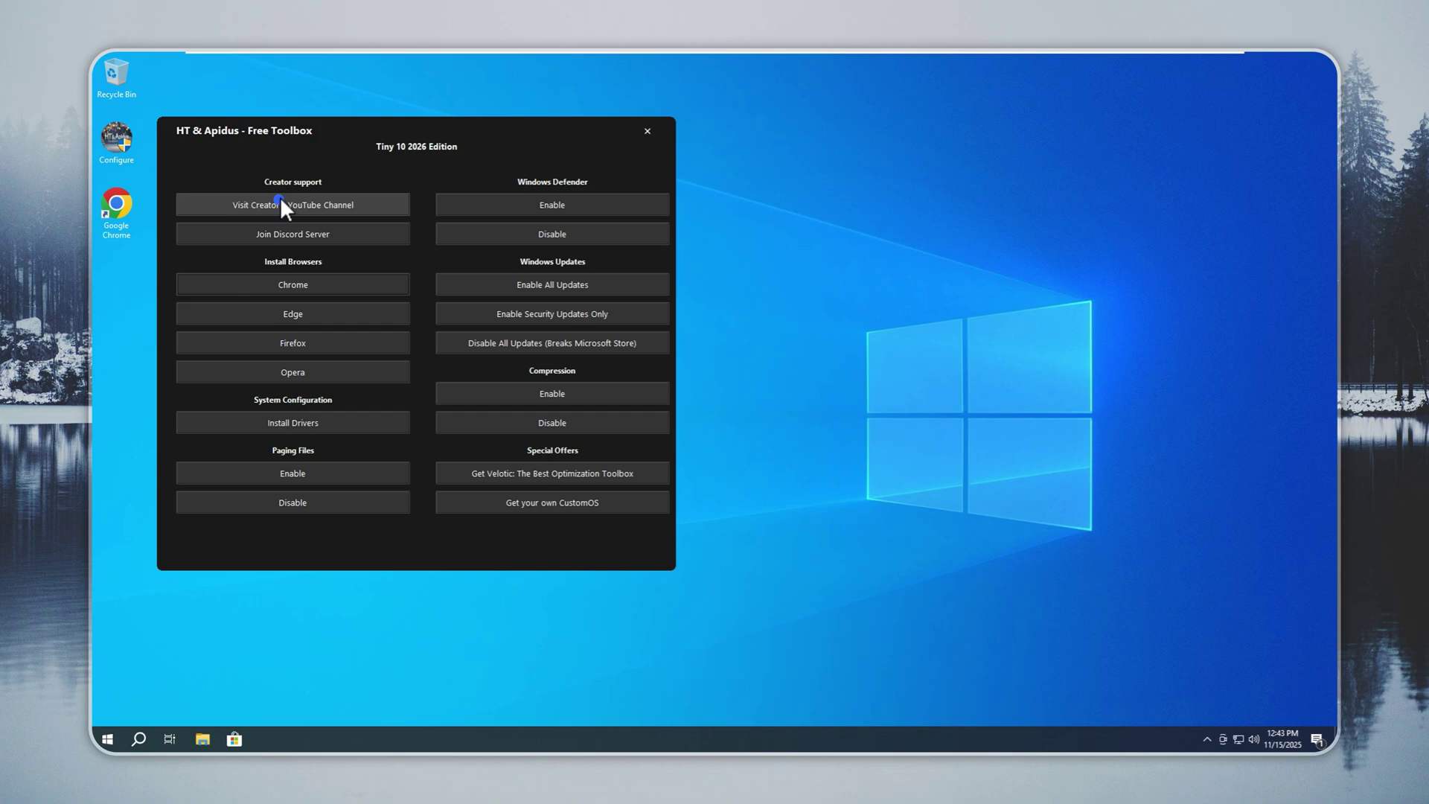
click(278, 198)
click(722, 313)
click(729, 445)
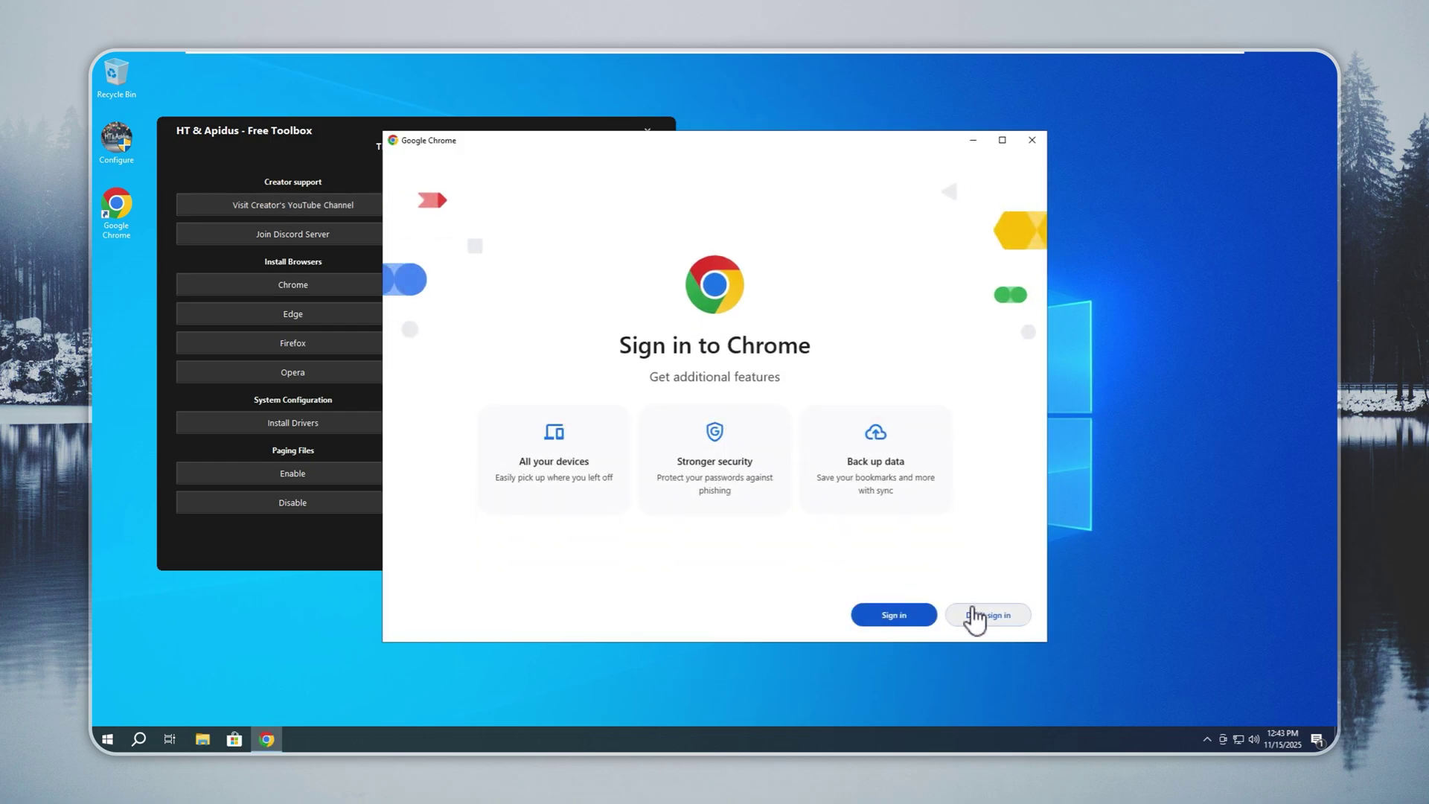
click(974, 610)
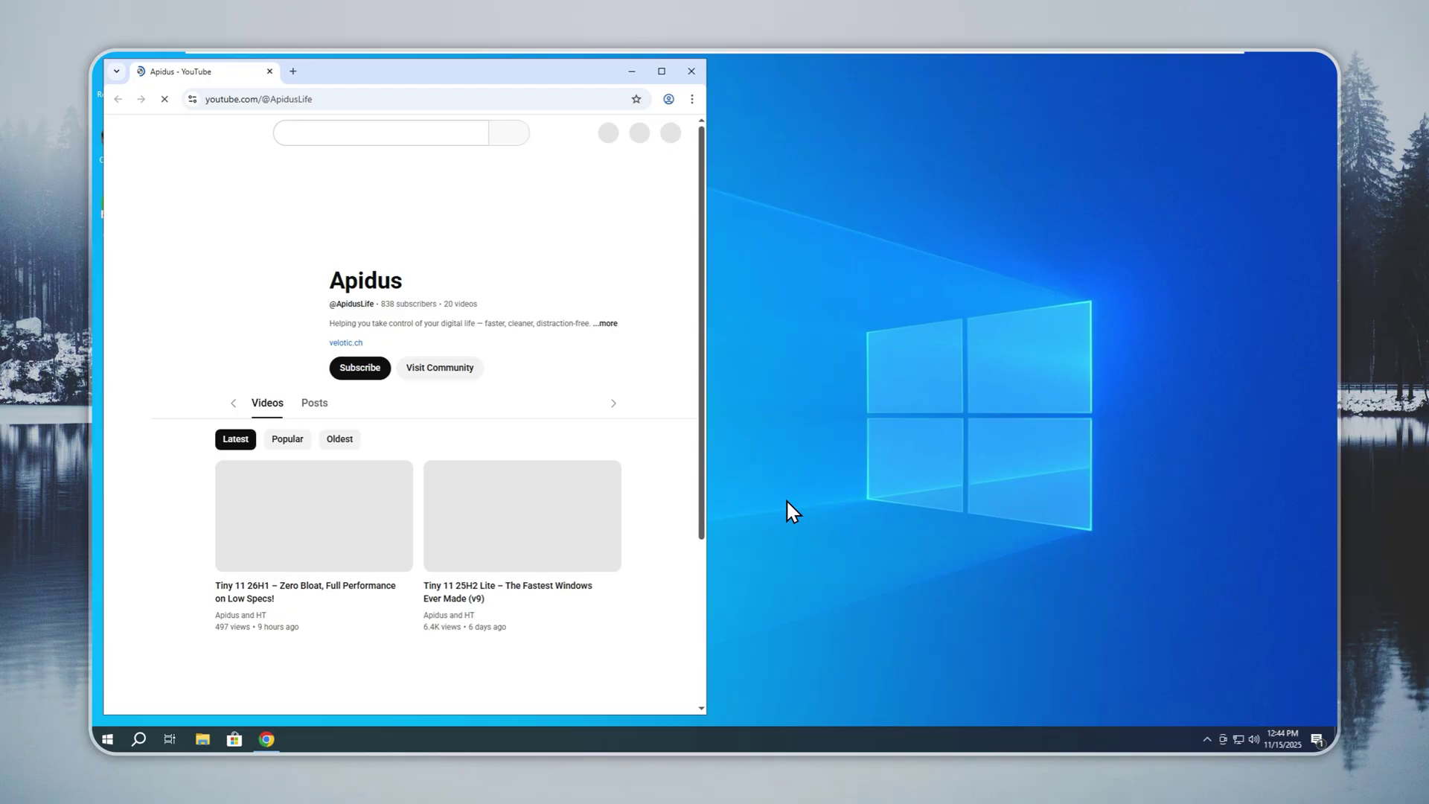
click(691, 70)
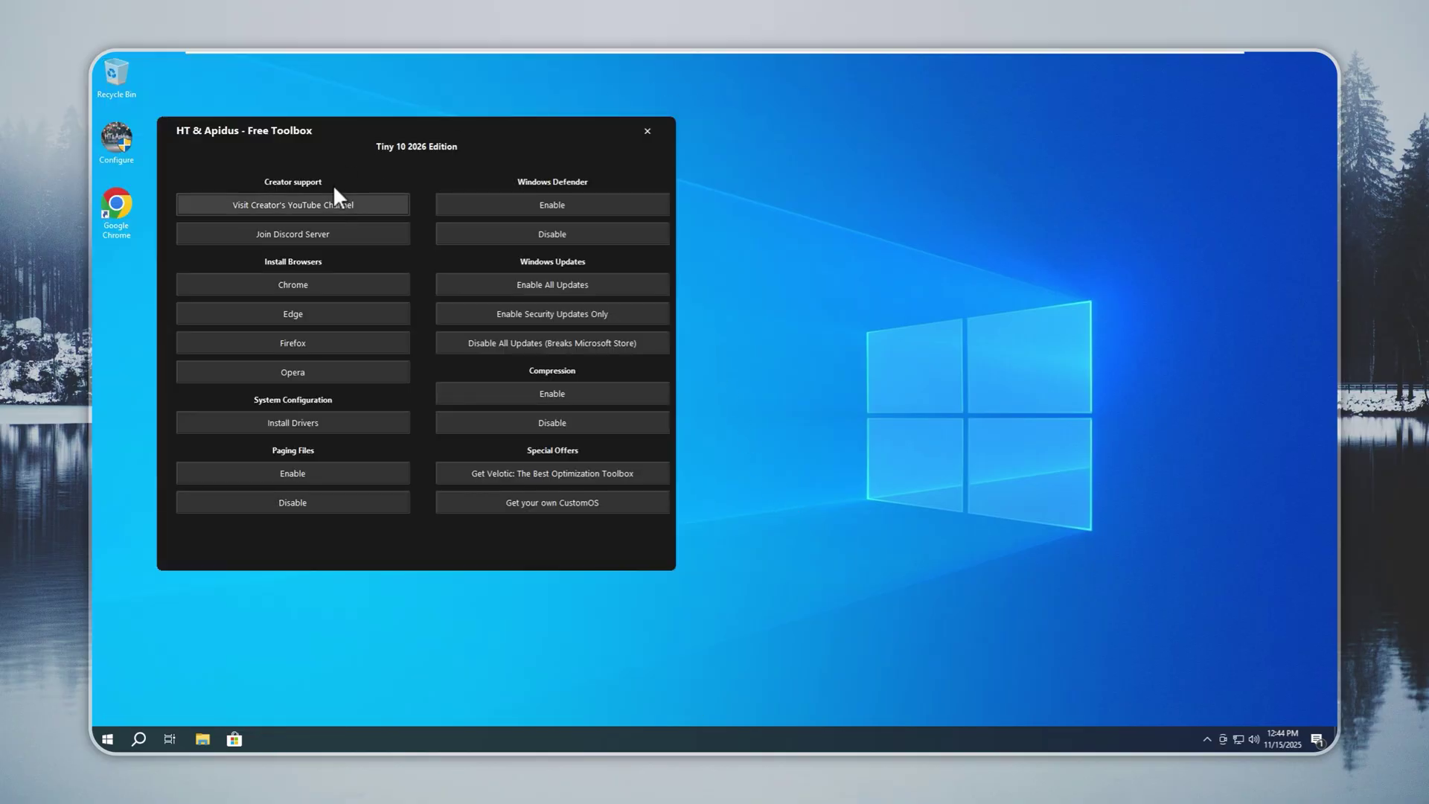
click(333, 193)
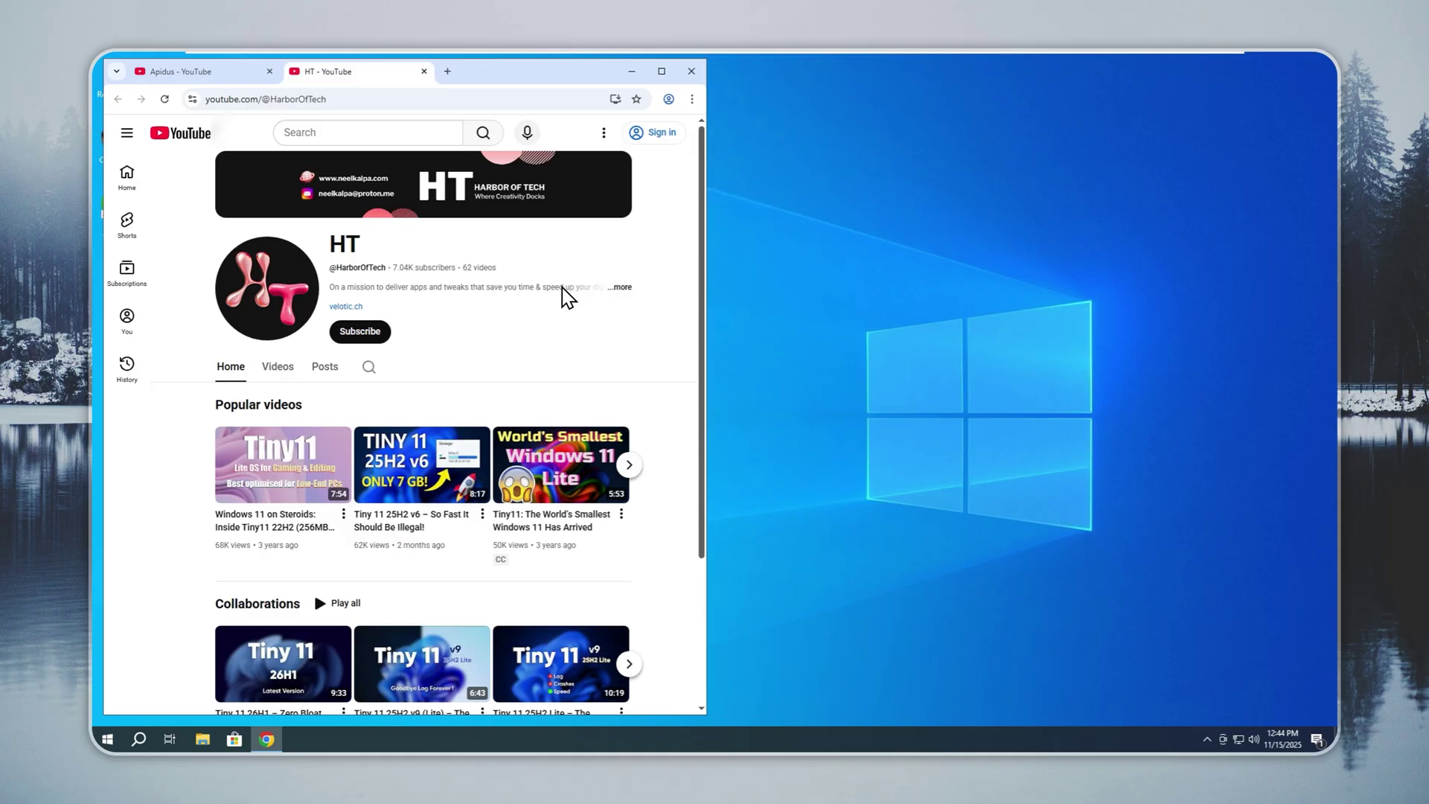
click(631, 72)
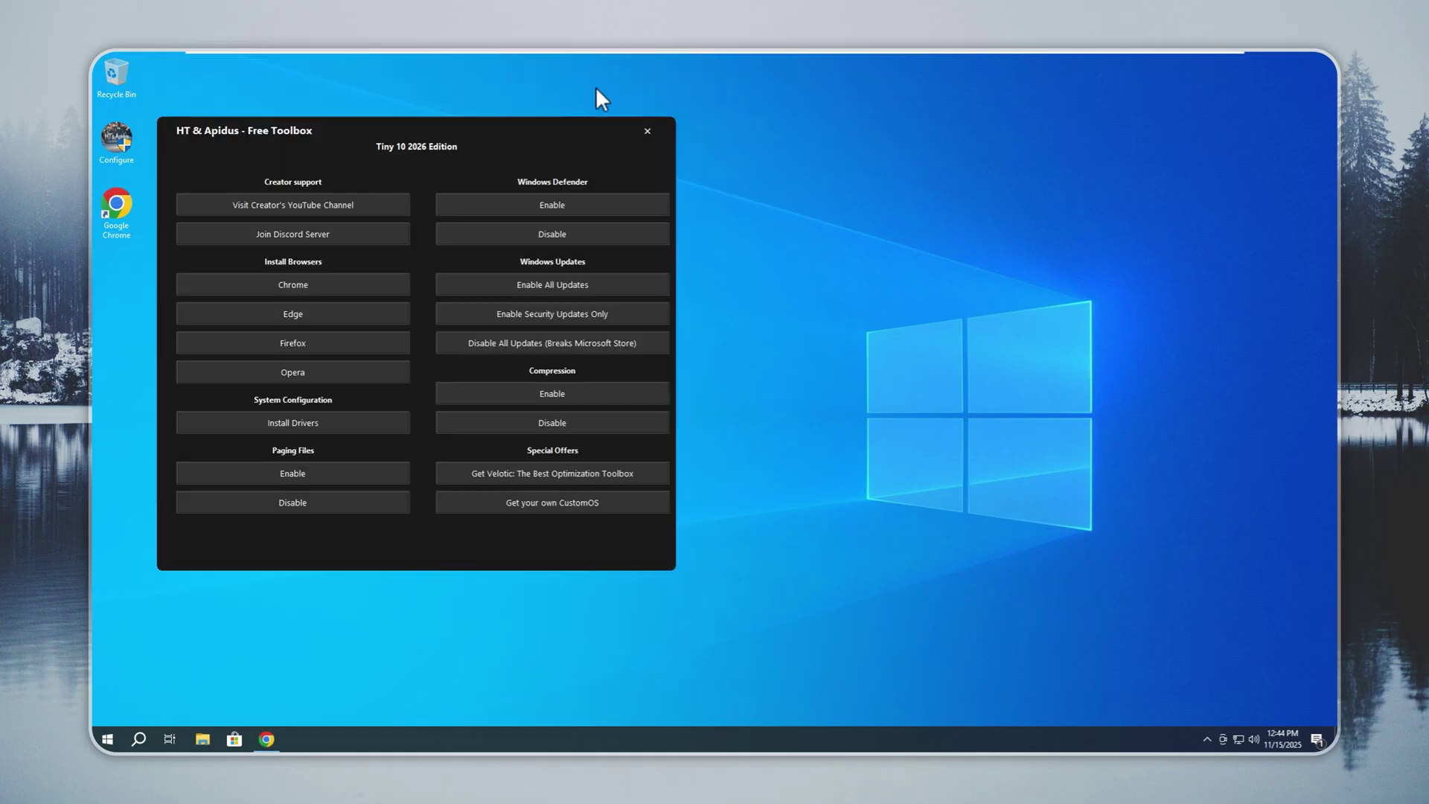
Open the toolbox's Discord server invite, then enable paging files and dismiss the success message
click(378, 231)
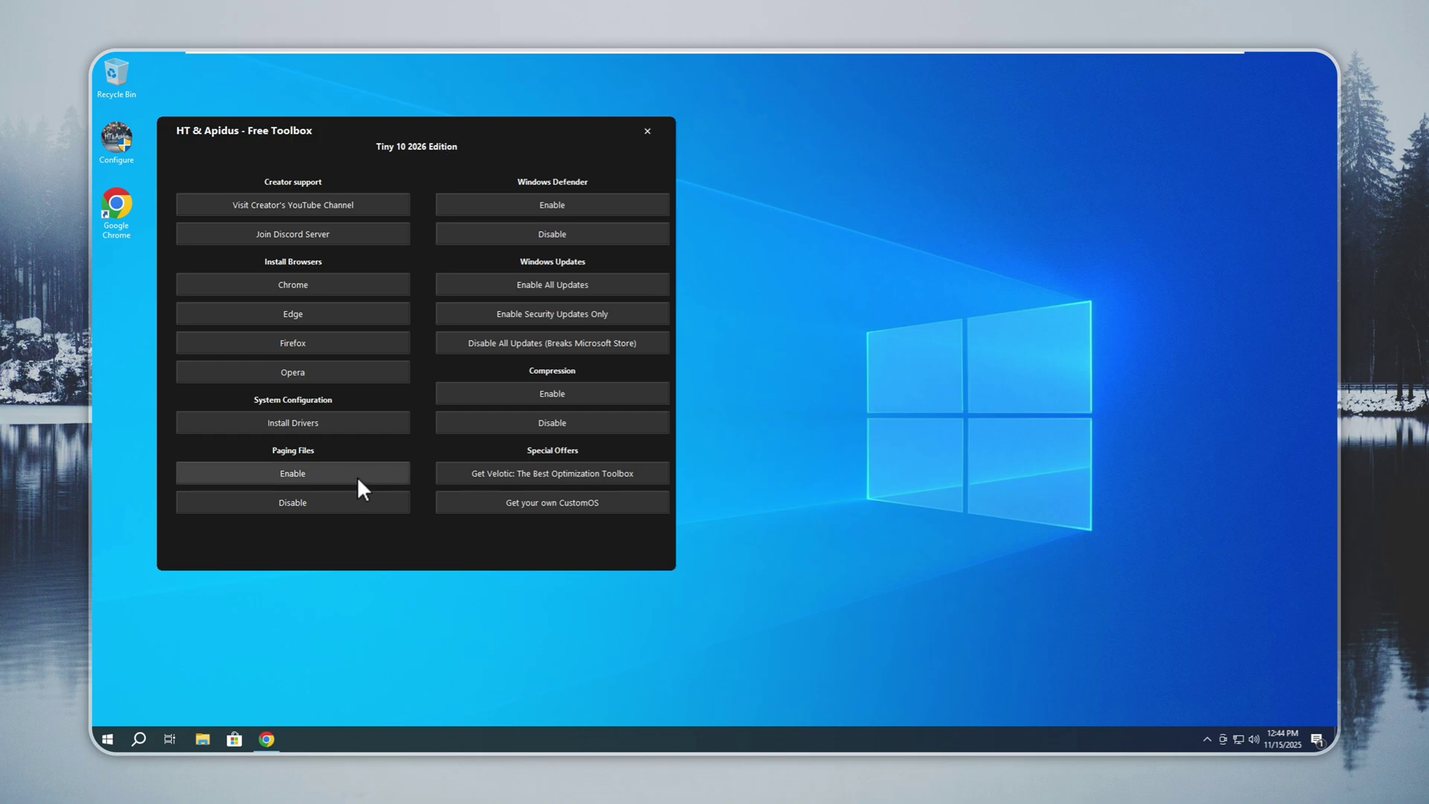
click(375, 485)
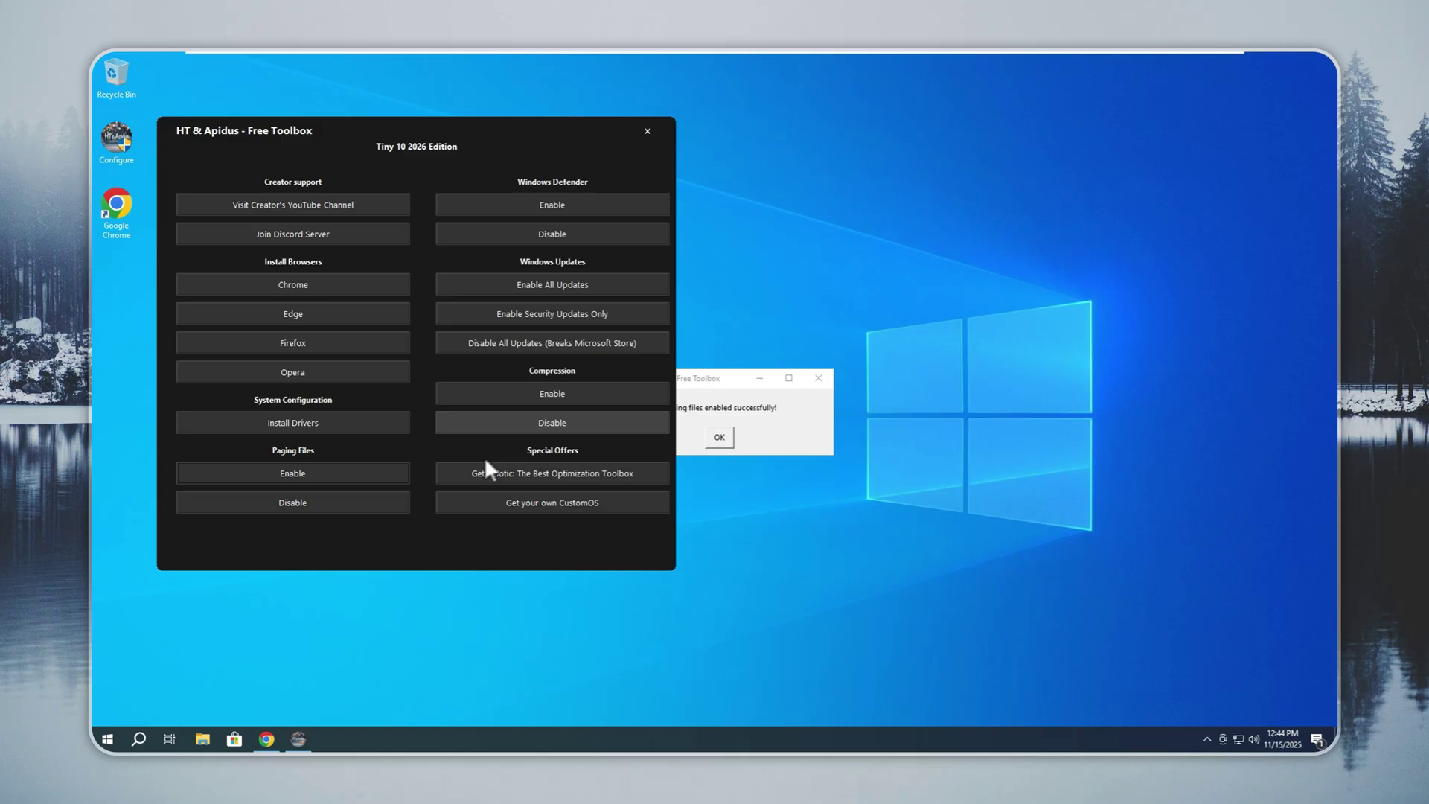
click(722, 437)
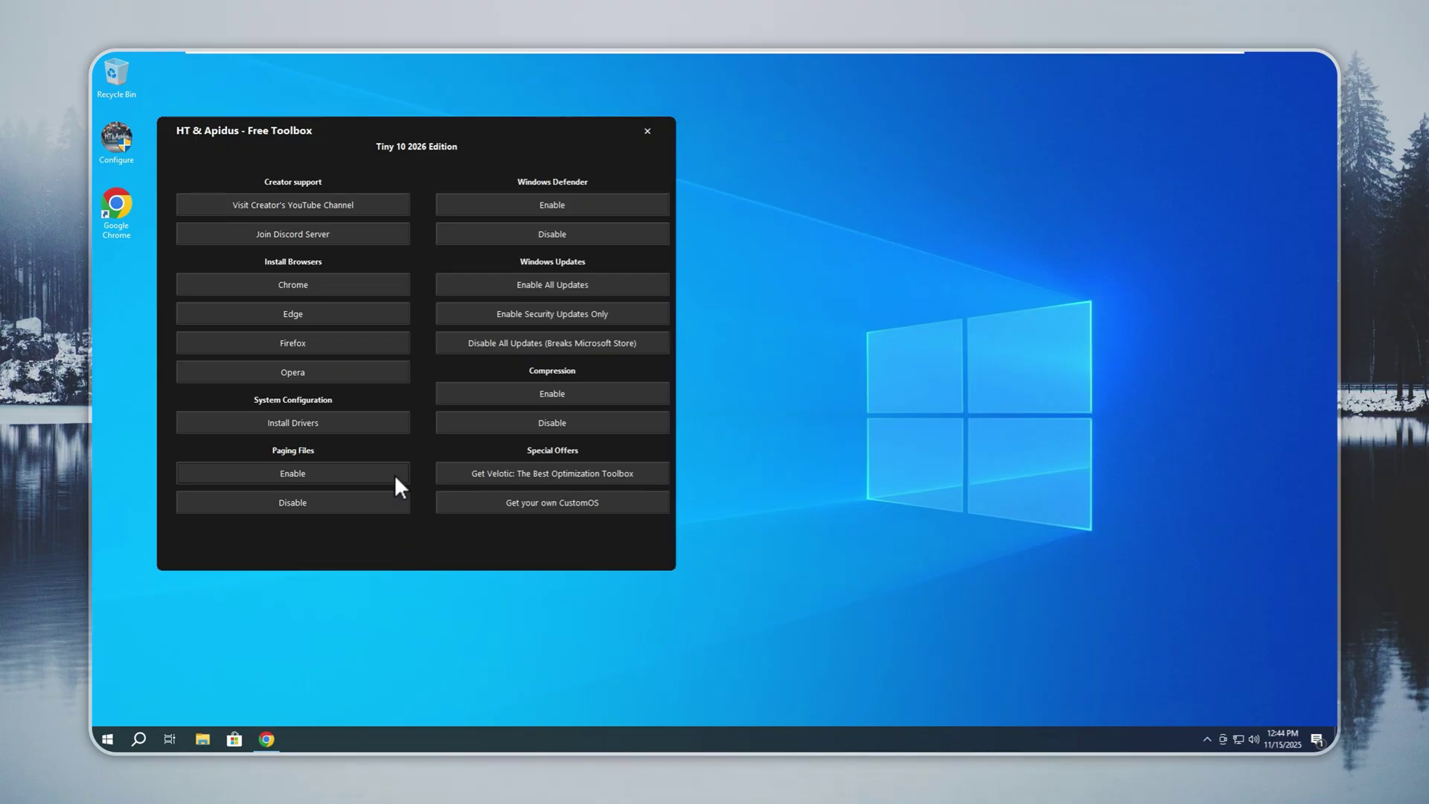
Launch Driver Booster, scan, and select all 13 outdated drivers and game components
click(383, 424)
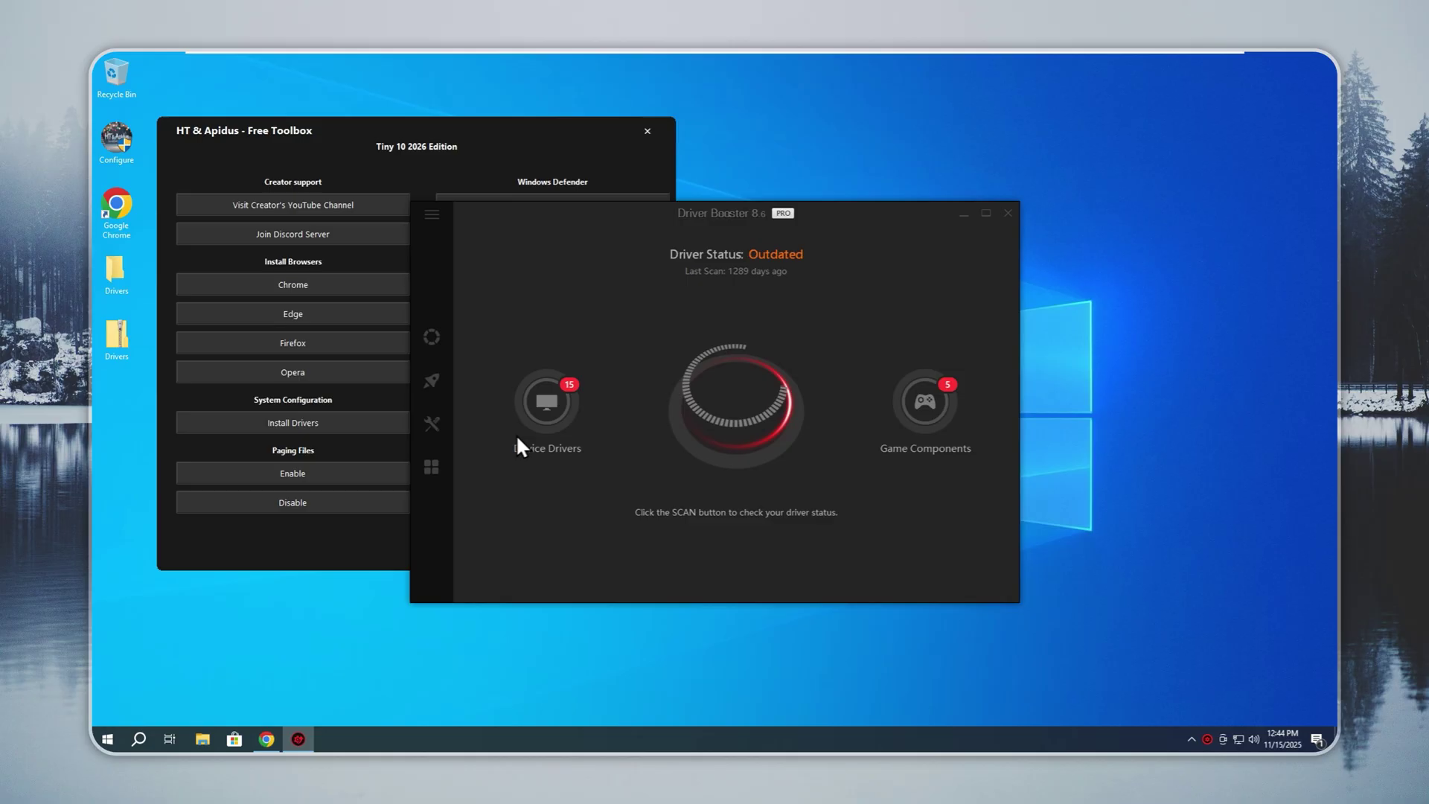
click(724, 413)
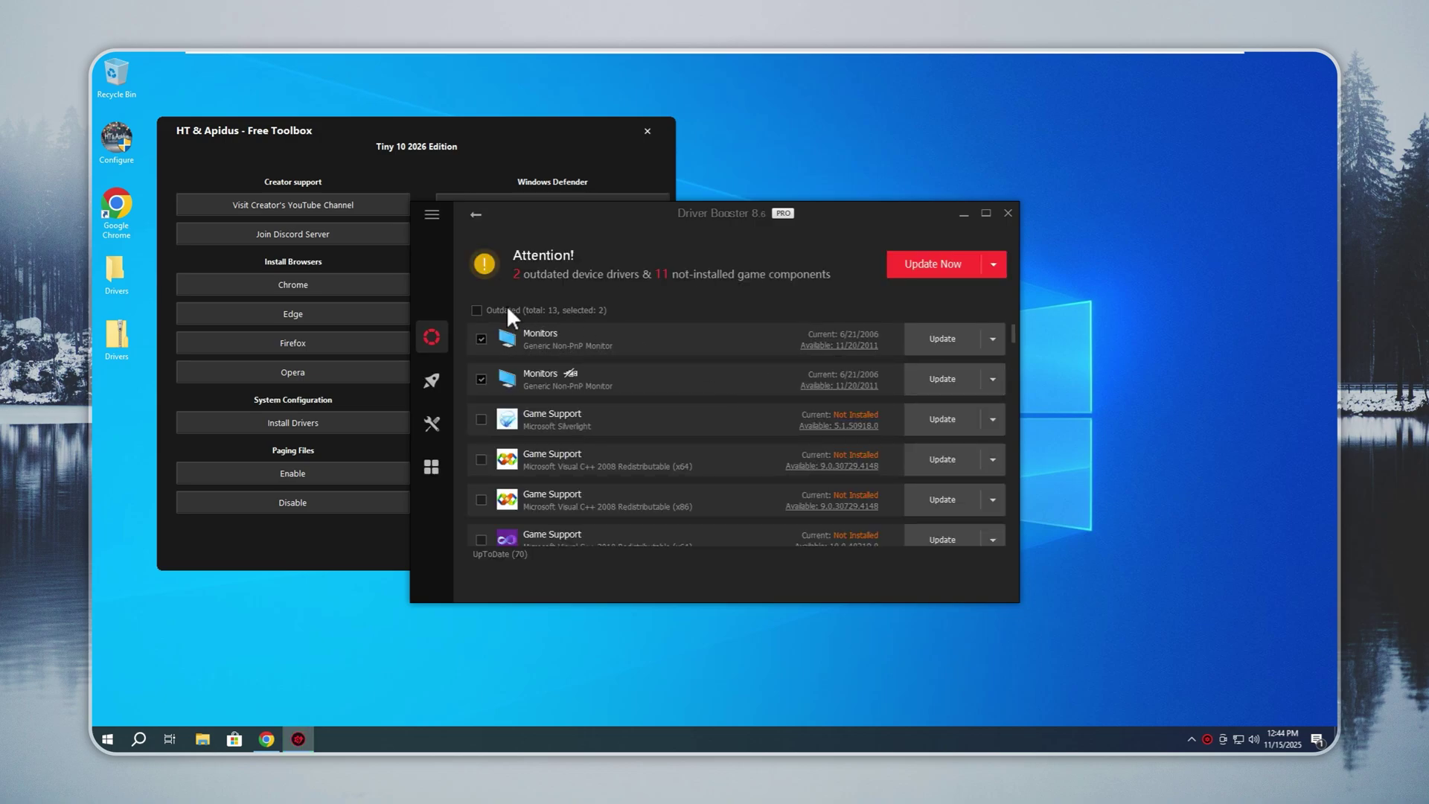
click(477, 310)
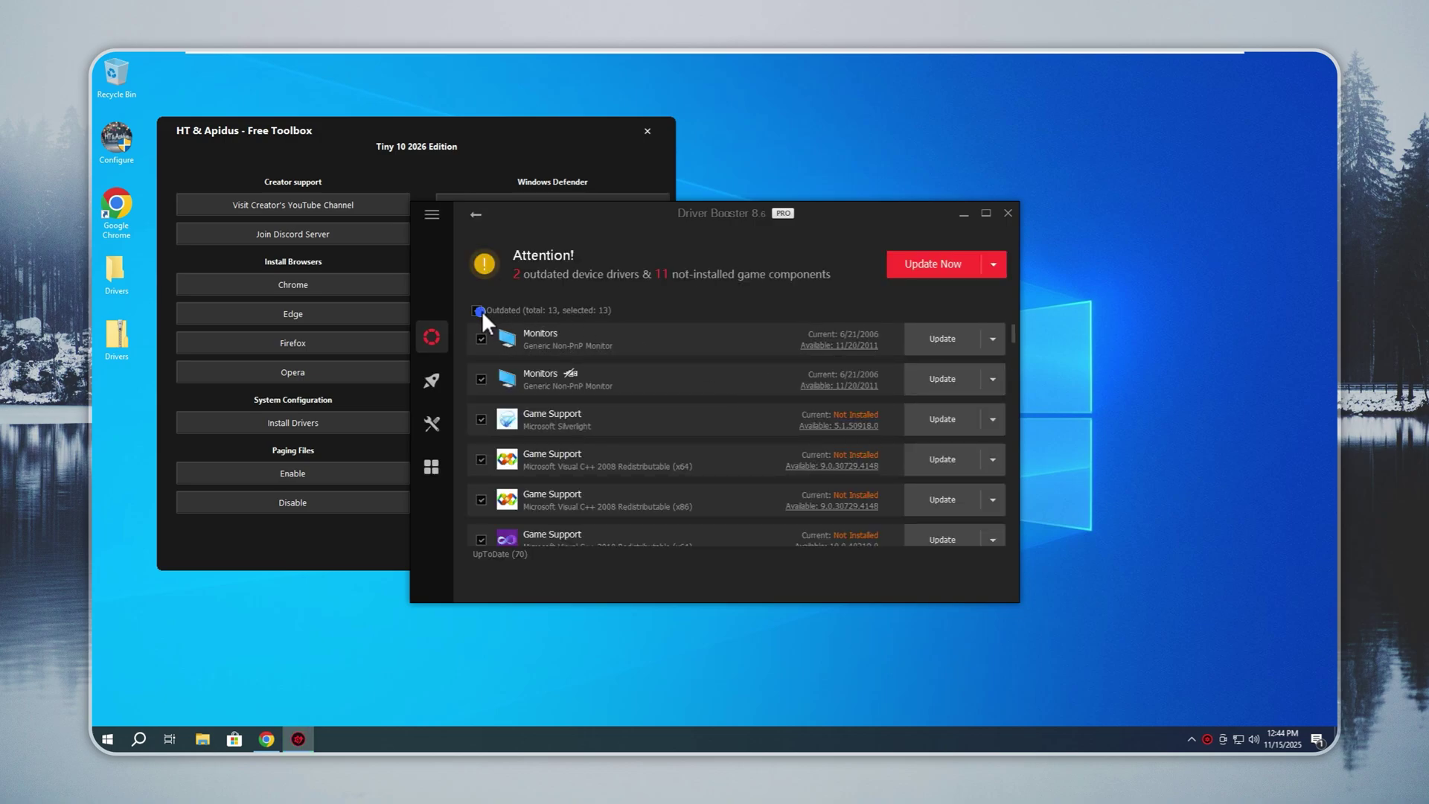
With auto update and auto backup off, update all 13 items without a restore point, then close Driver Booster
click(993, 257)
click(984, 289)
click(983, 309)
click(935, 265)
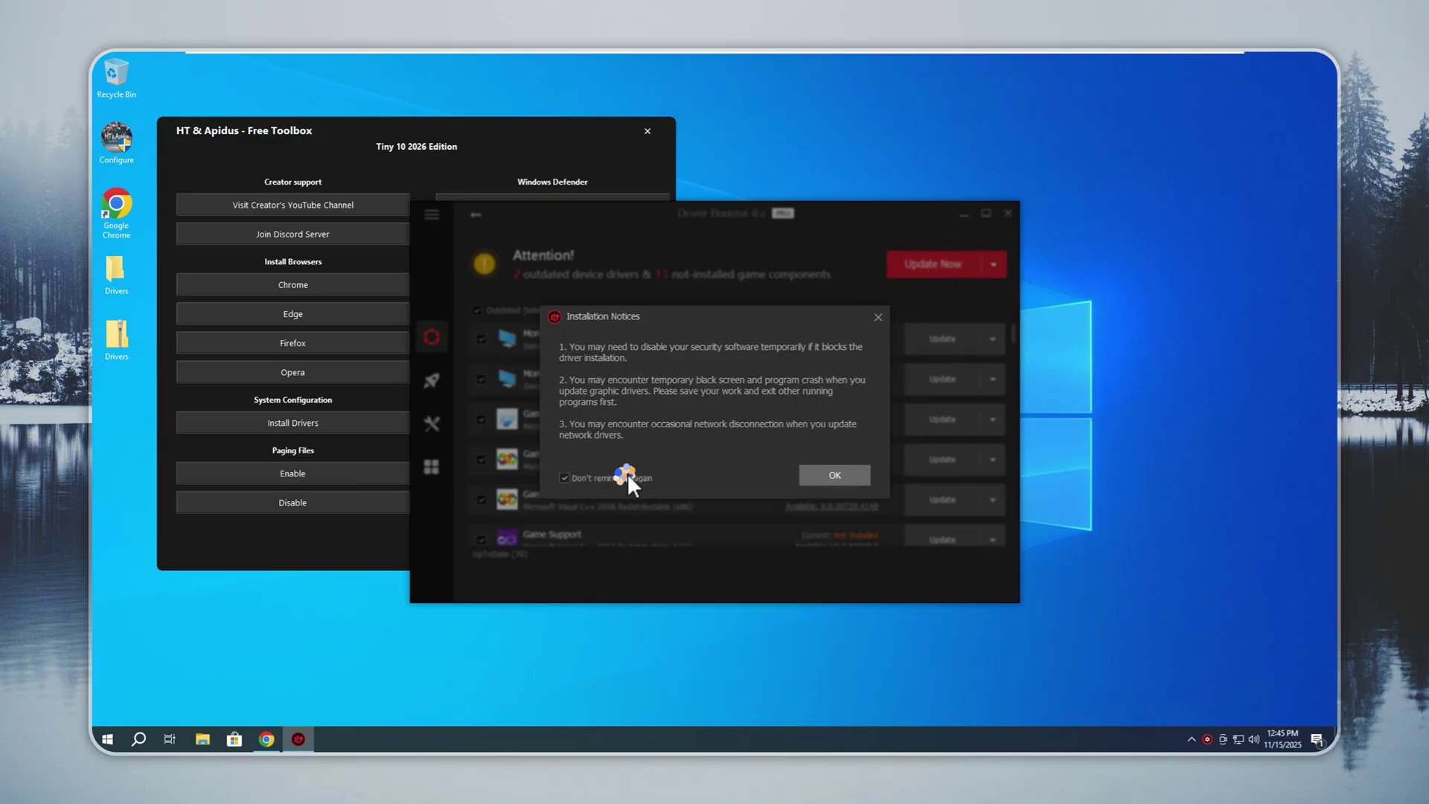
click(824, 474)
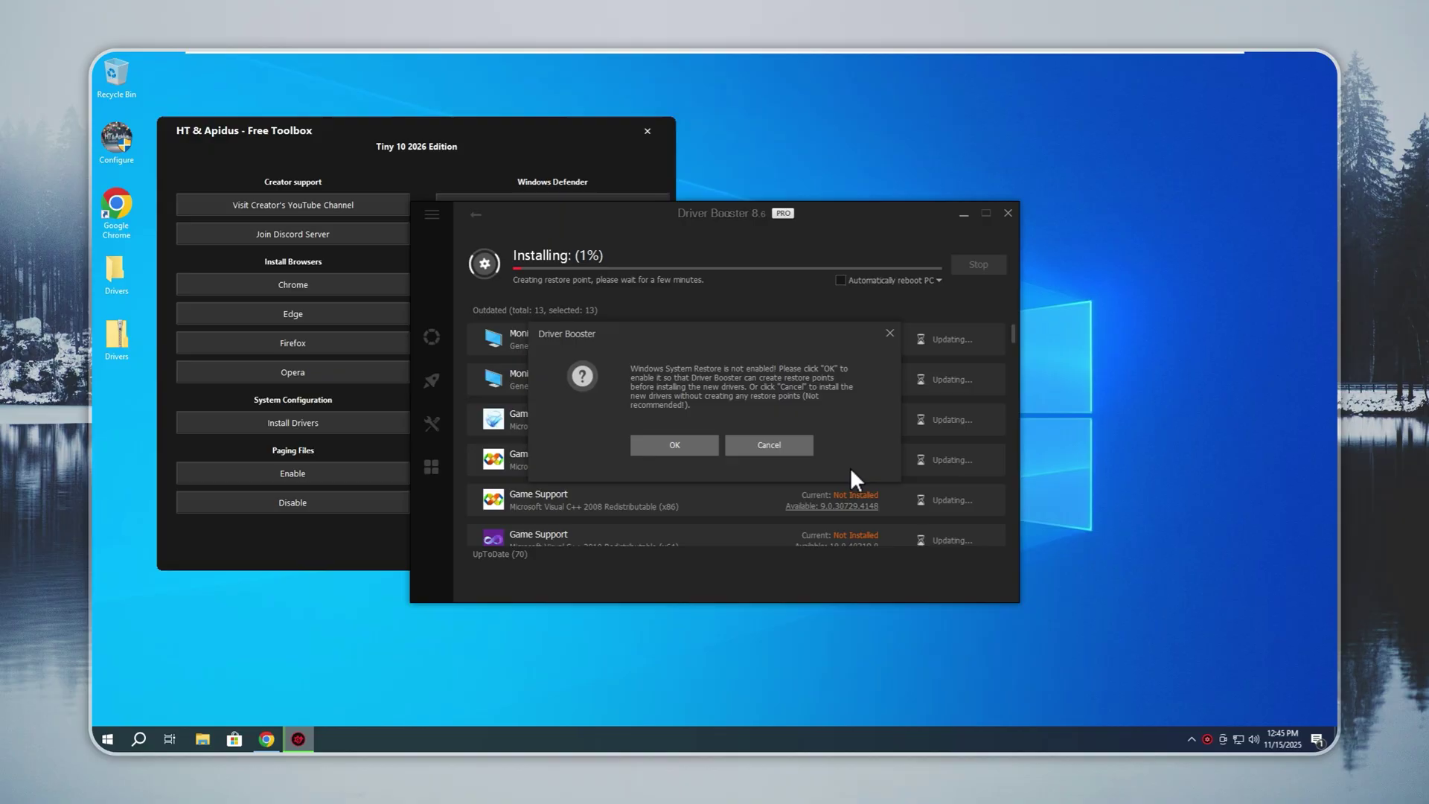
click(805, 443)
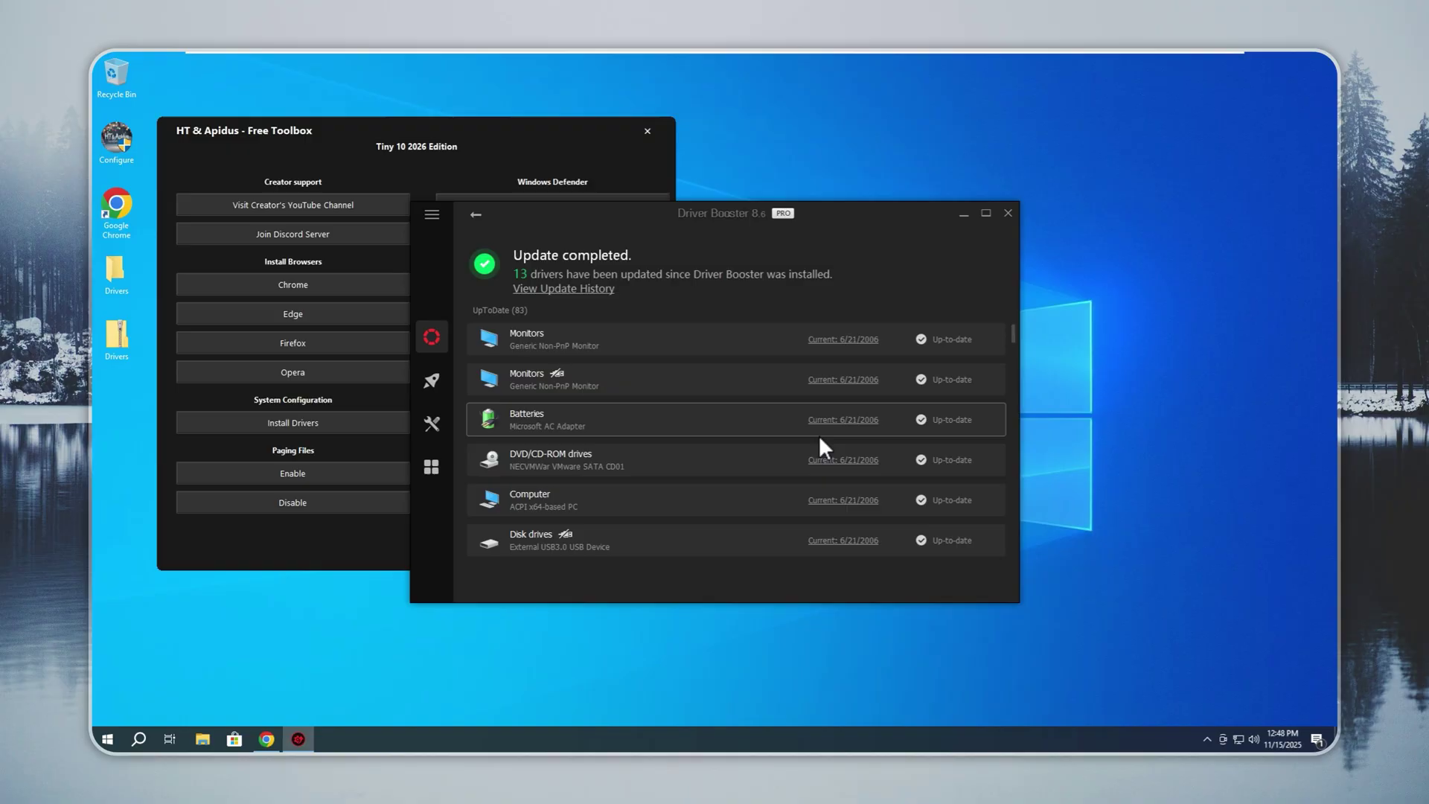
click(1007, 213)
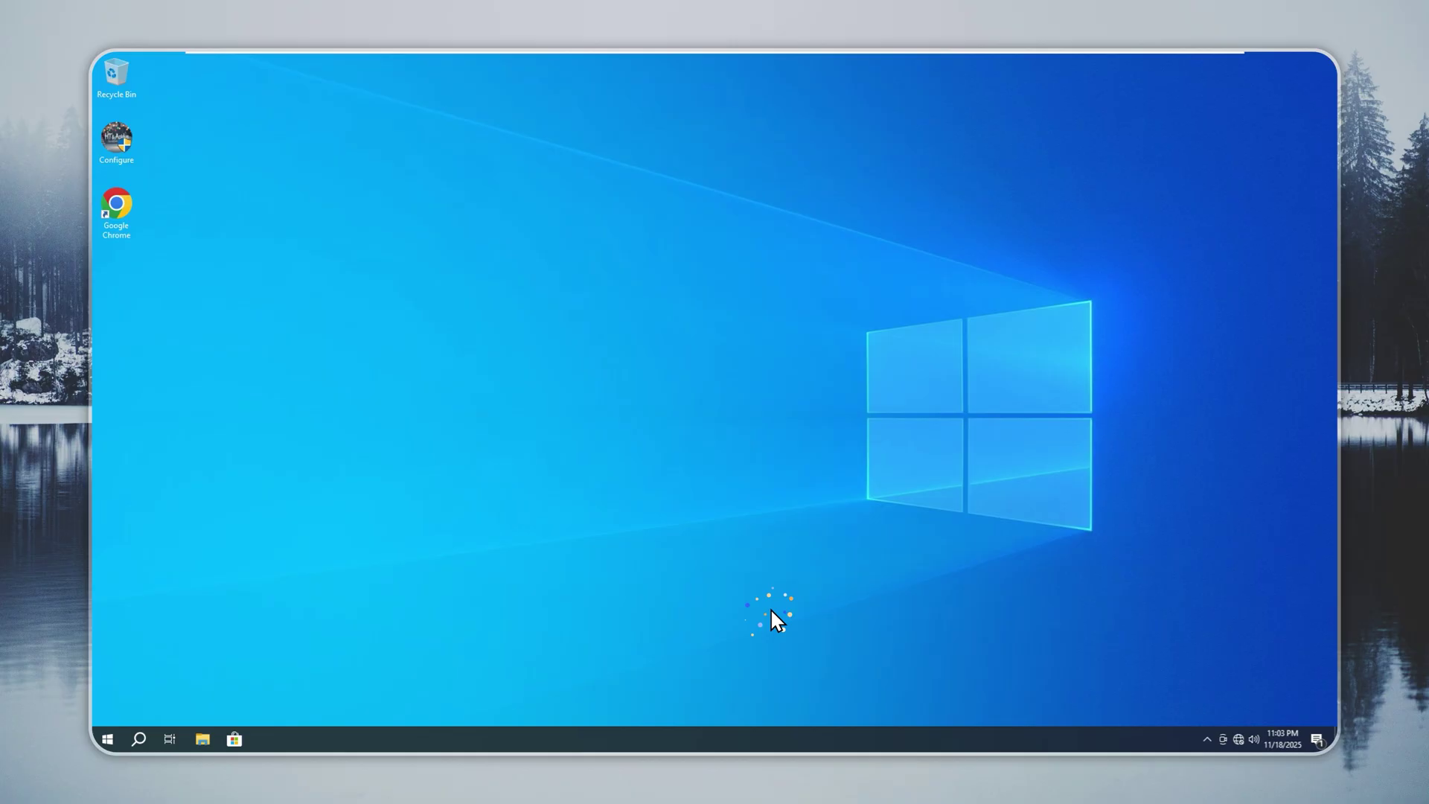
Run winver to show Windows 10 Pro Version 22H2, OS Build 19045.3803
key(super+r)
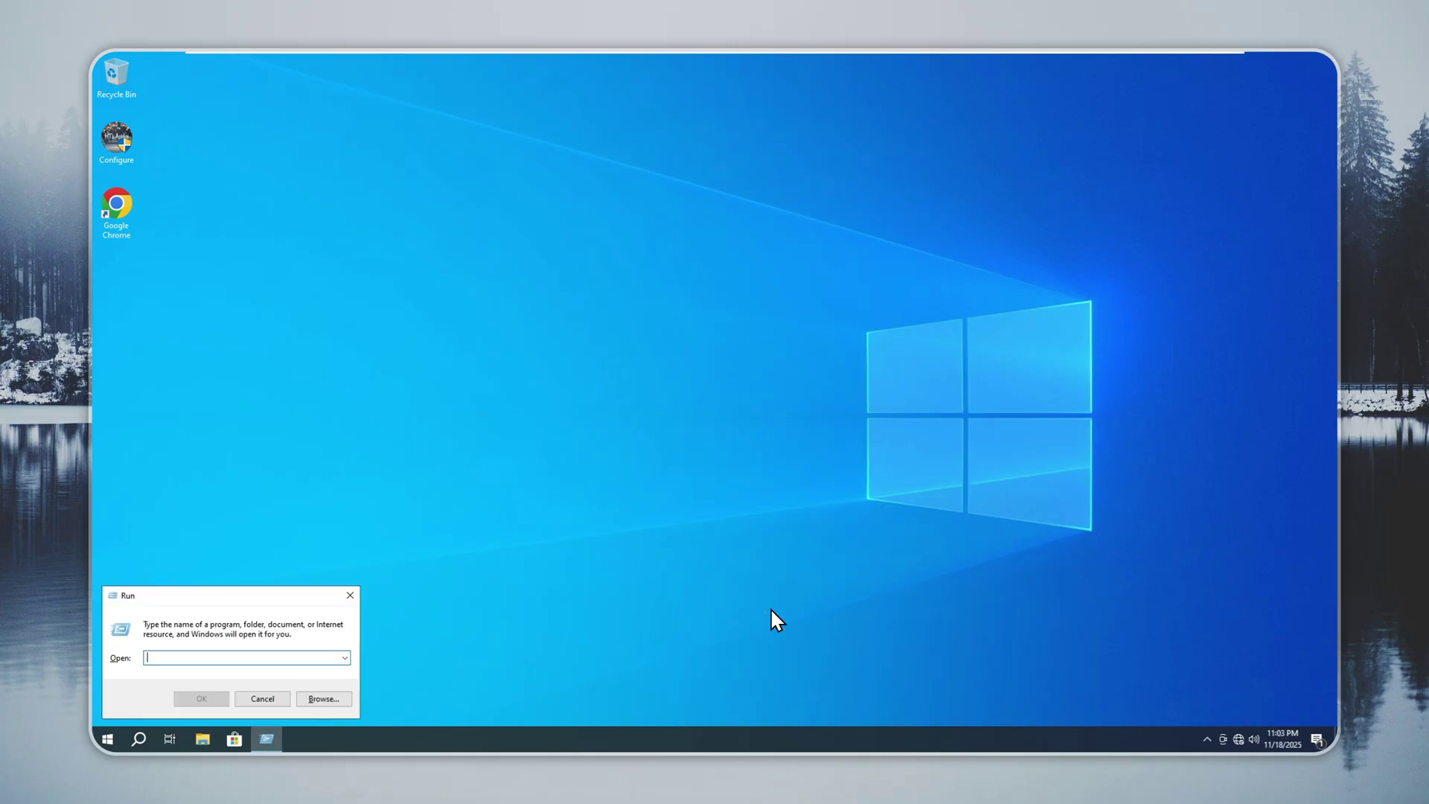
text(win)
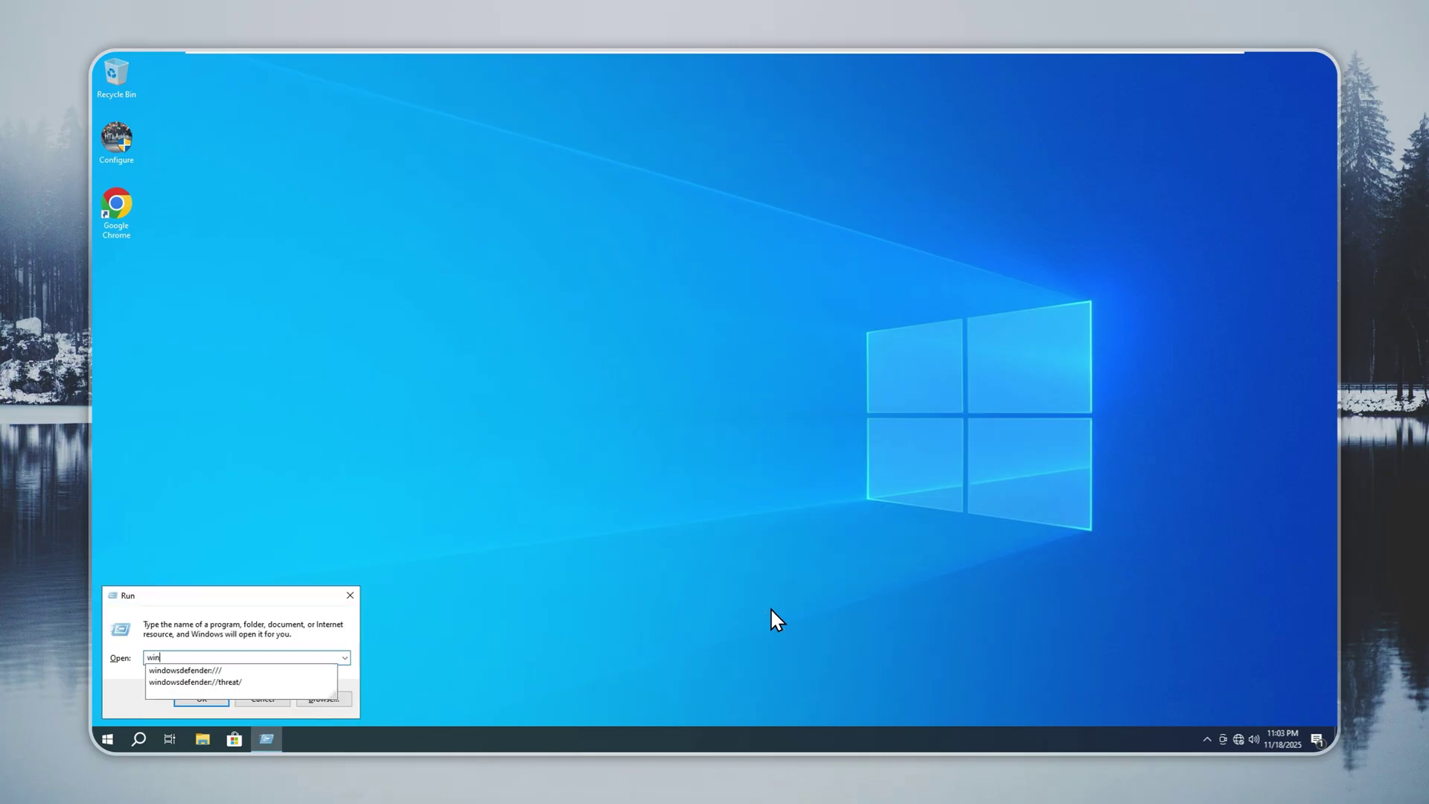
text(ver)
key(Return)
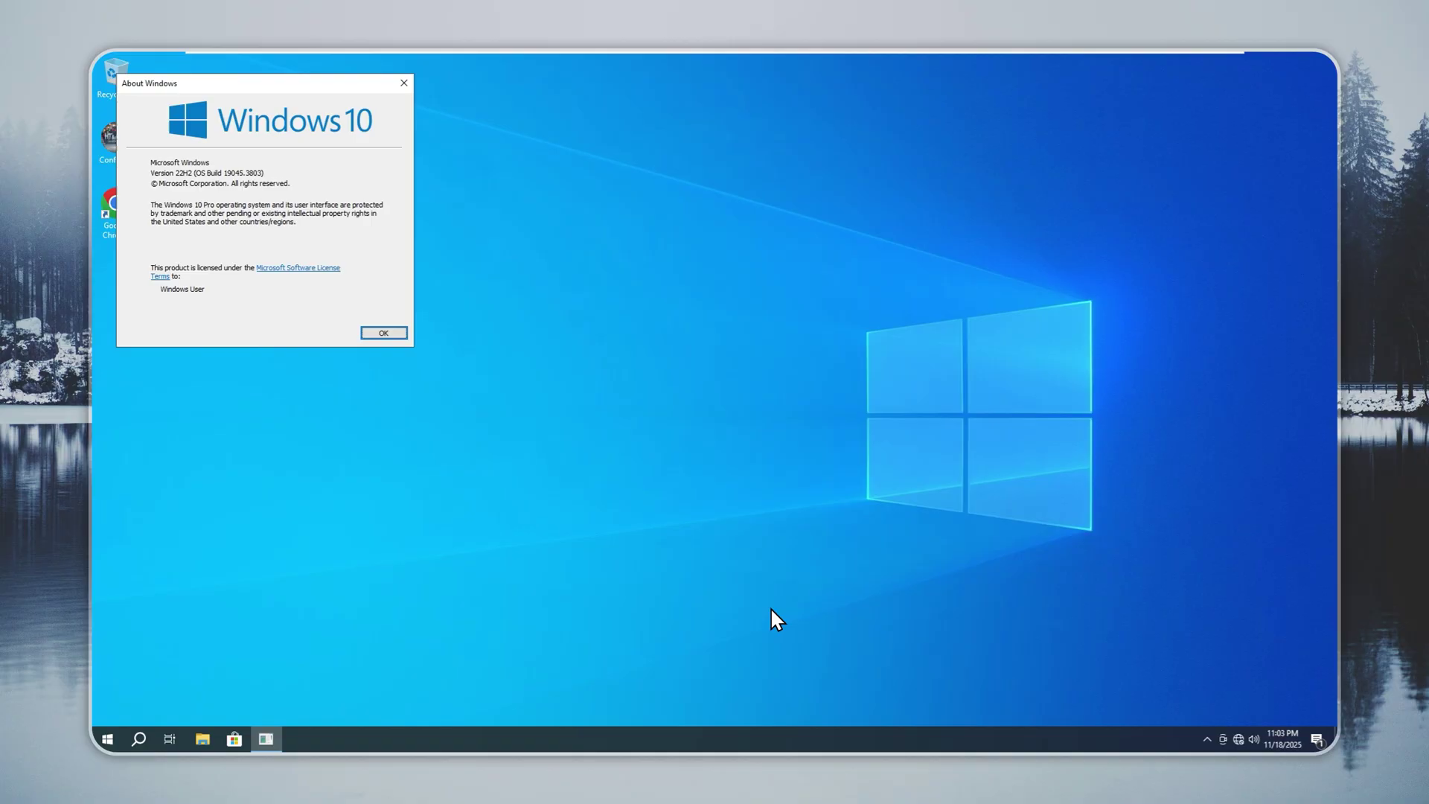